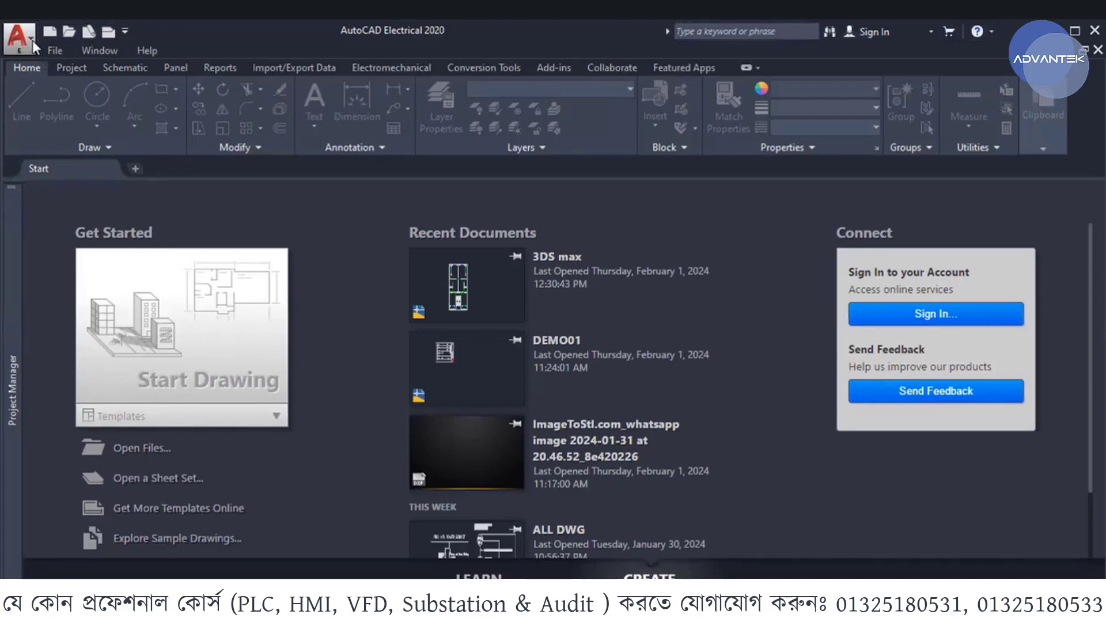
# Step: Look through the application menu and the Start page's drawing templates list, then close both
pyautogui.click(30, 40)
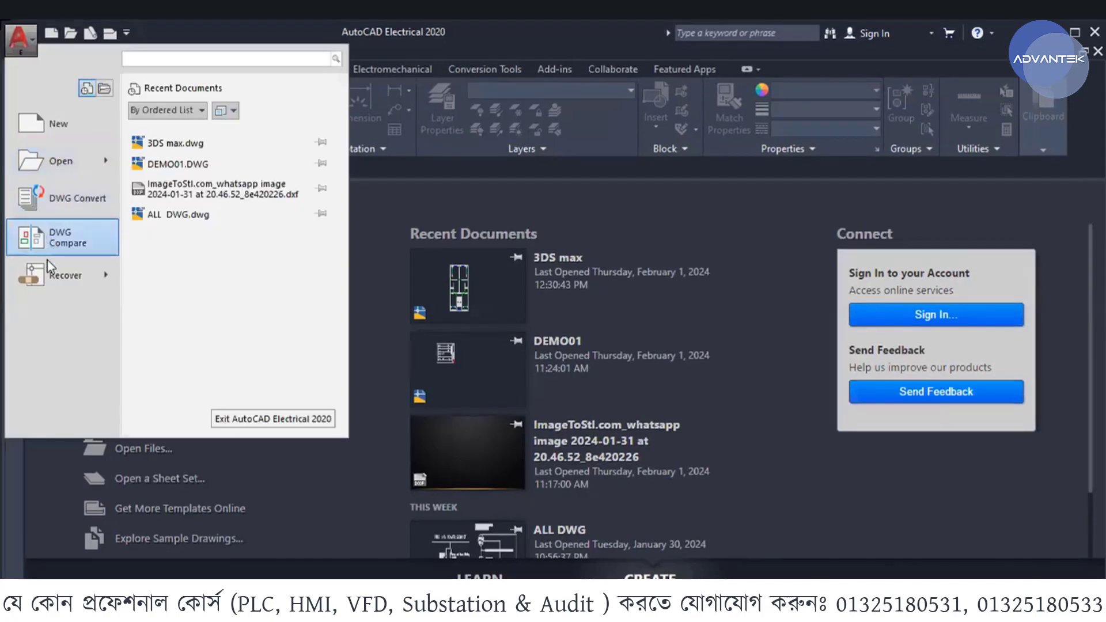
pyautogui.click(518, 57)
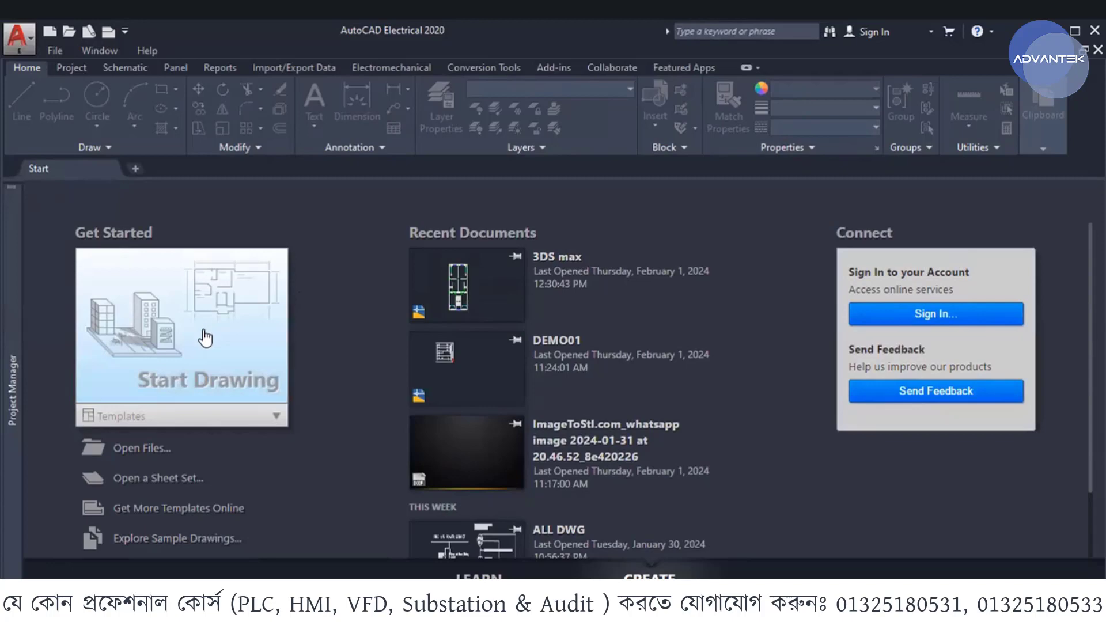
pyautogui.click(277, 416)
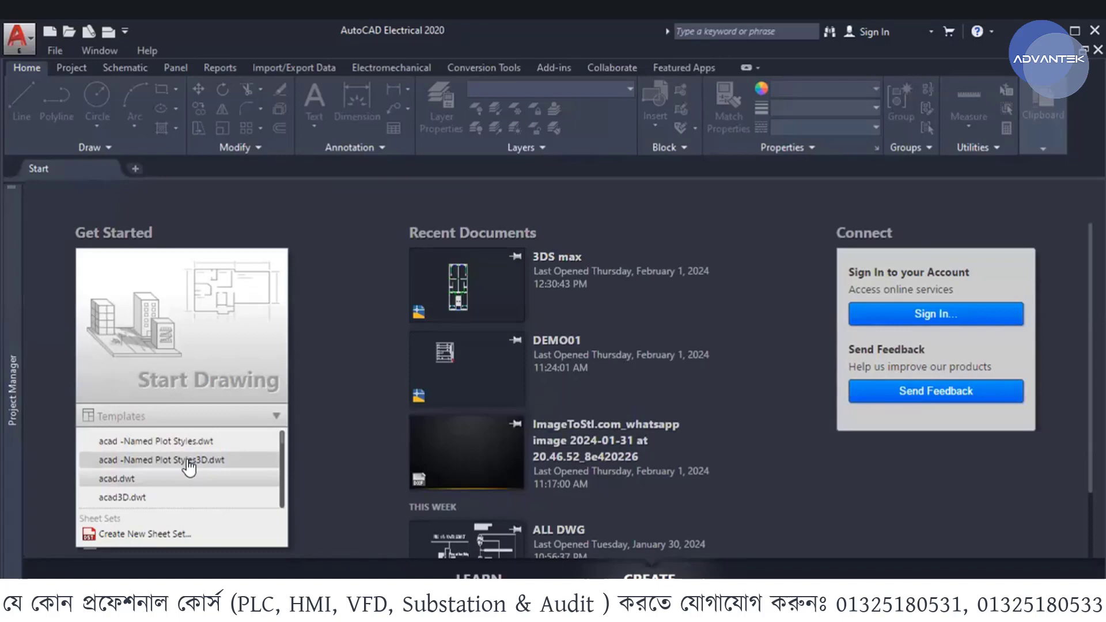
pyautogui.scroll(-2, 190, 468)
pyautogui.scroll(-3, 189, 468)
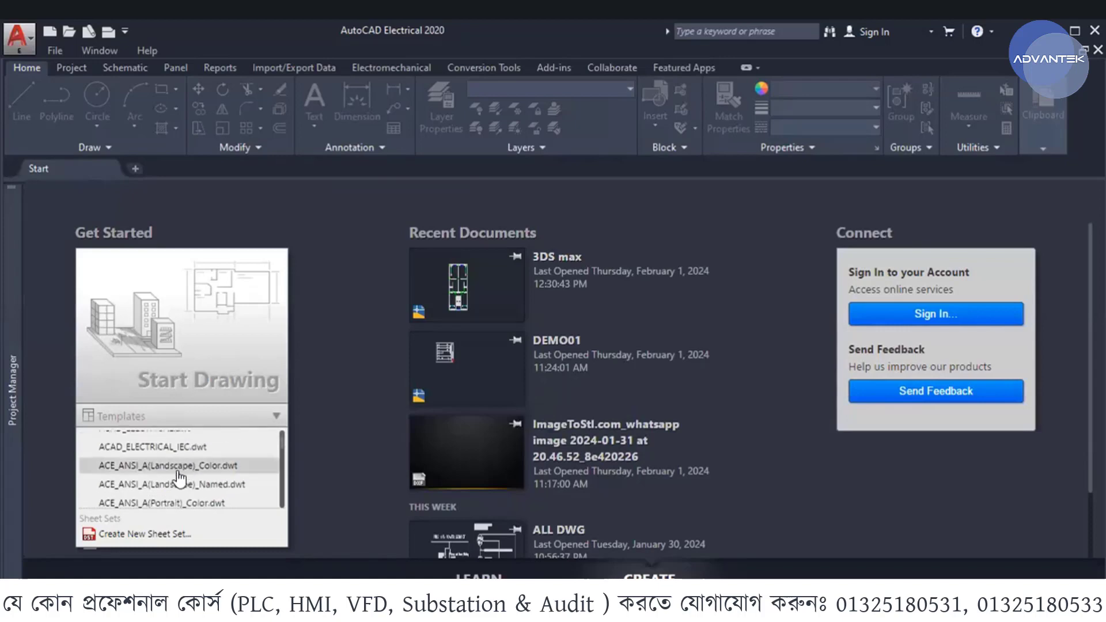
pyautogui.click(347, 338)
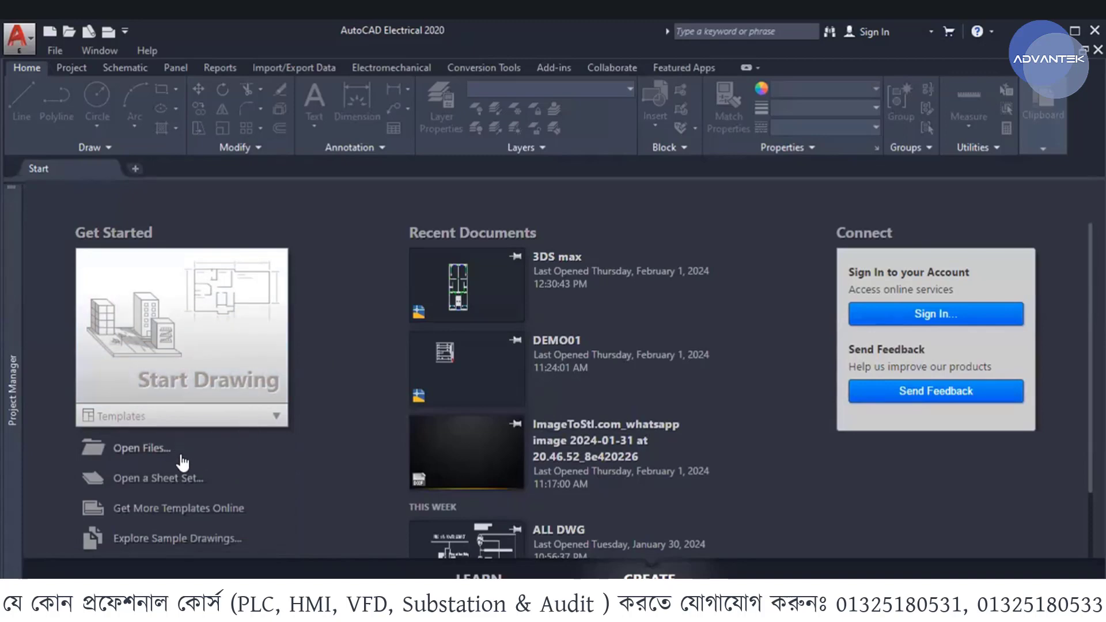
# Step: Preview the Open Files and Open Sheet Set browsers without opening anything, then scroll the Start page
pyautogui.click(147, 453)
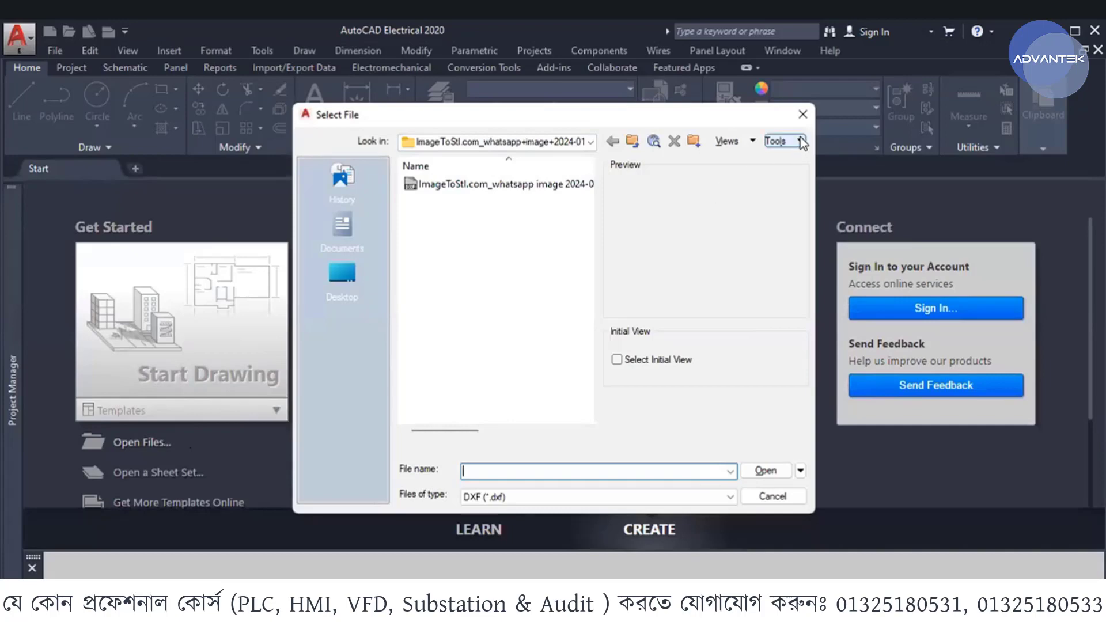
pyautogui.click(803, 114)
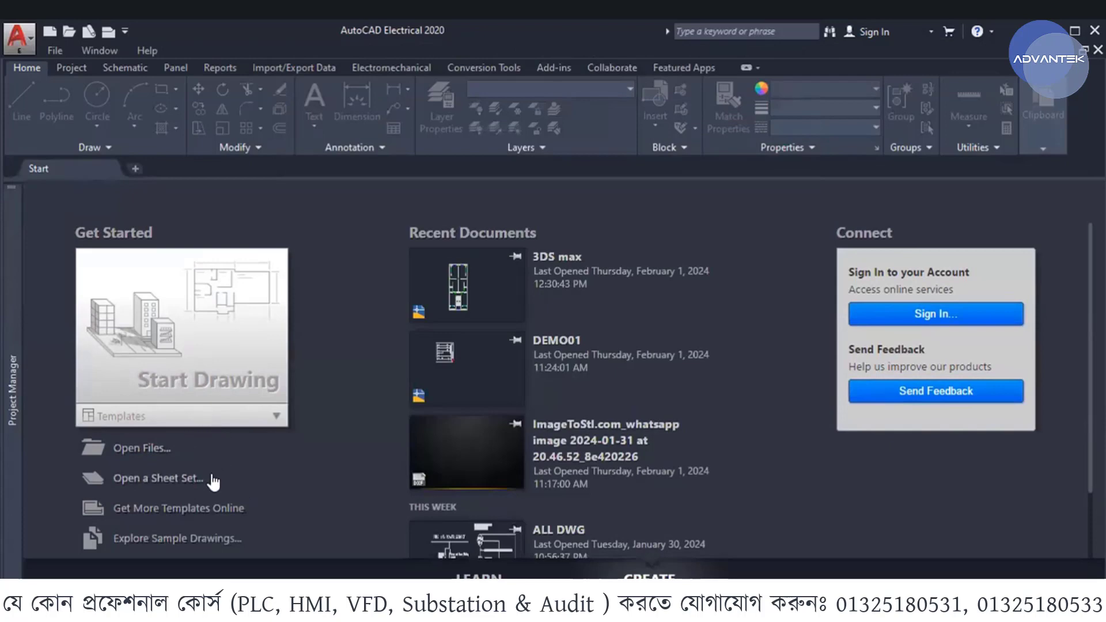
pyautogui.click(214, 482)
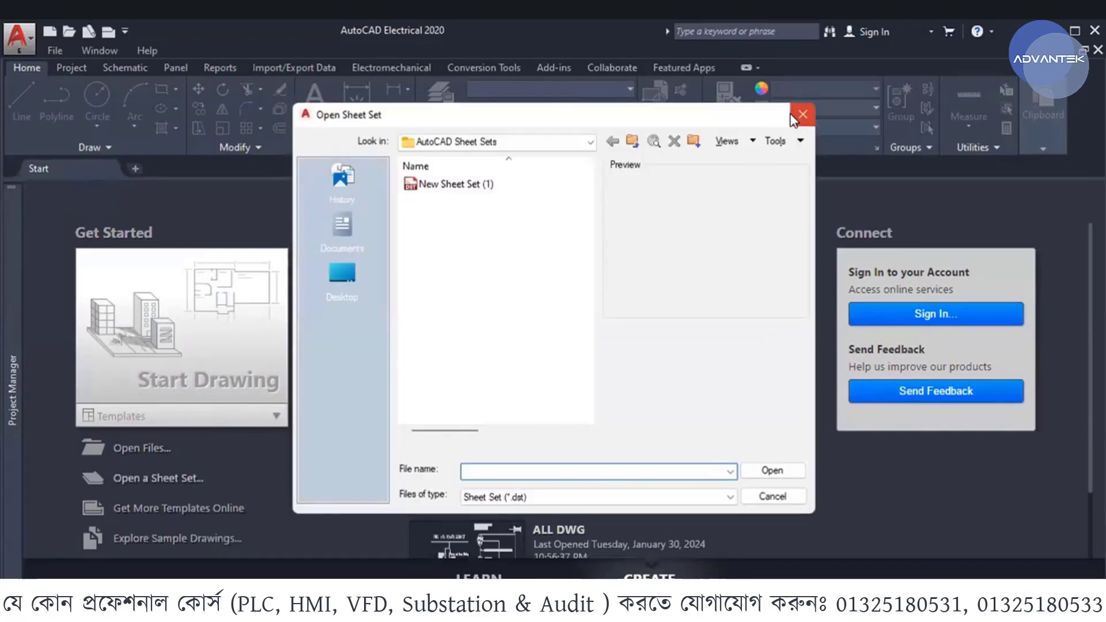
pyautogui.click(790, 114)
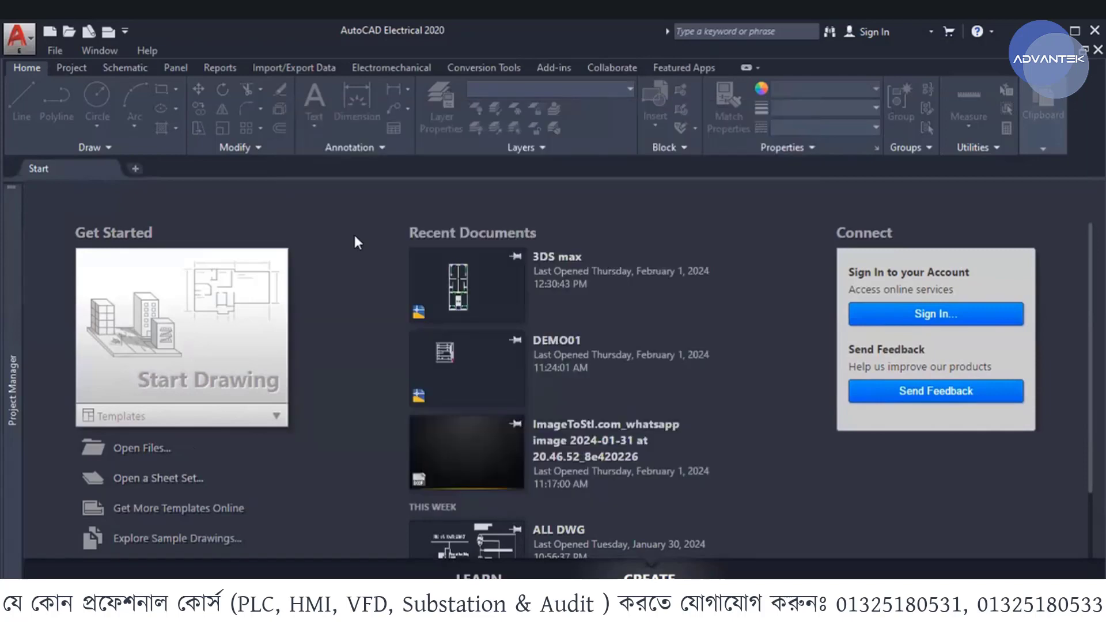
pyautogui.scroll(-3, 403, 259)
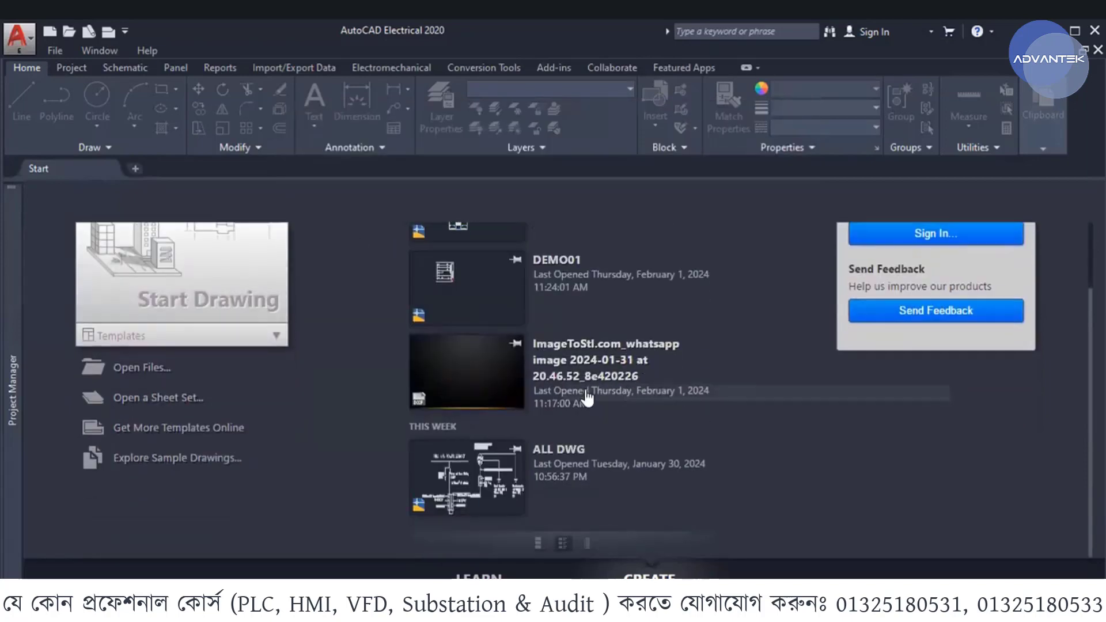
pyautogui.scroll(3, 548, 375)
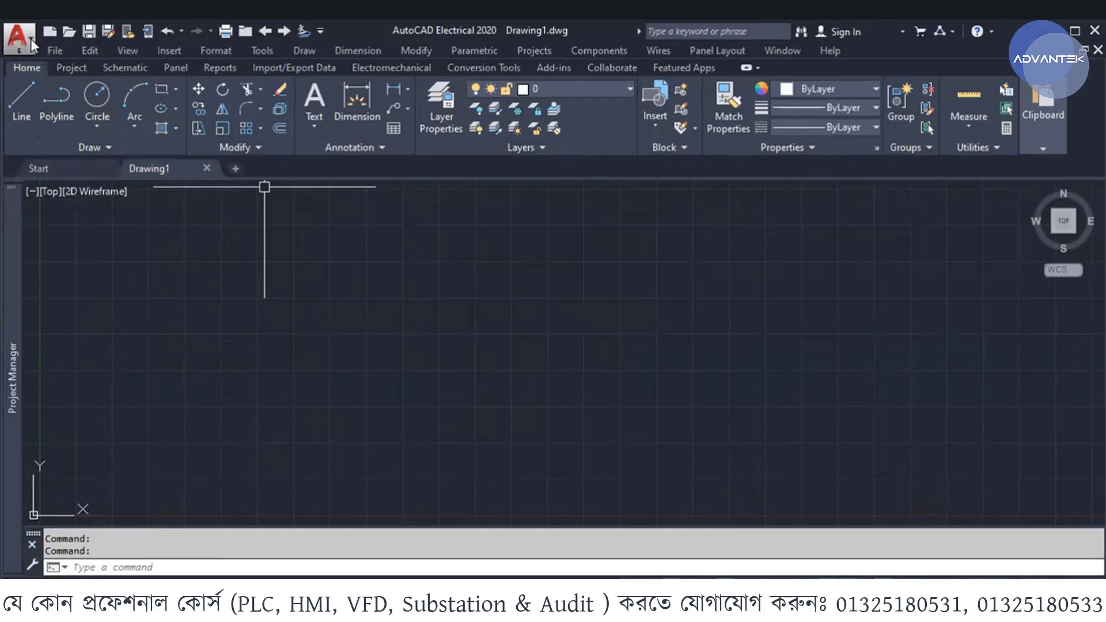
pyautogui.click(30, 40)
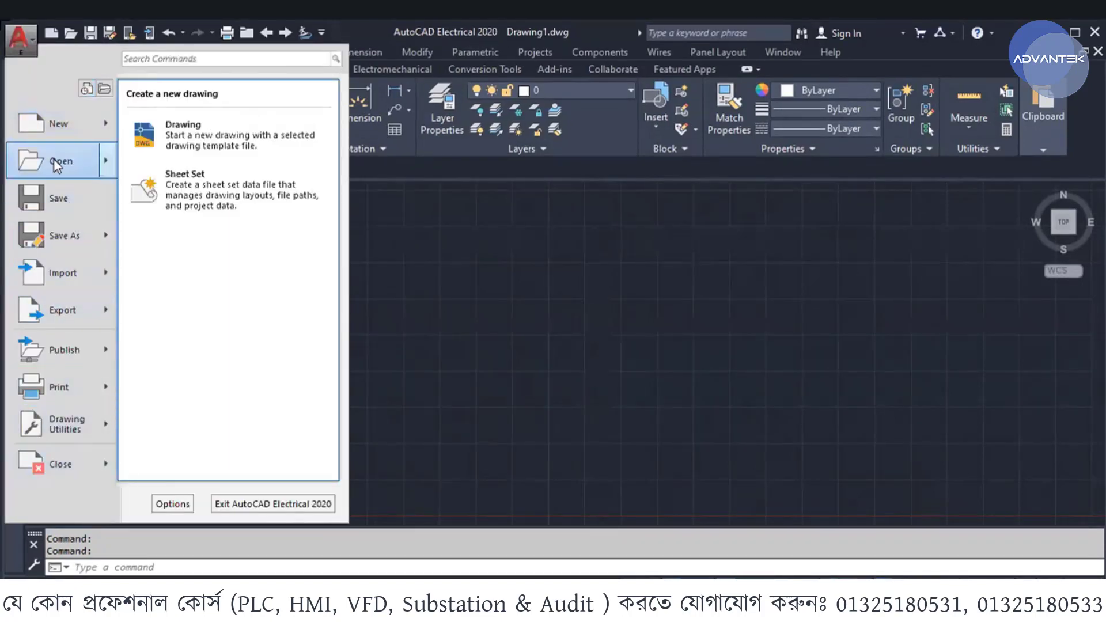
pyautogui.click(74, 277)
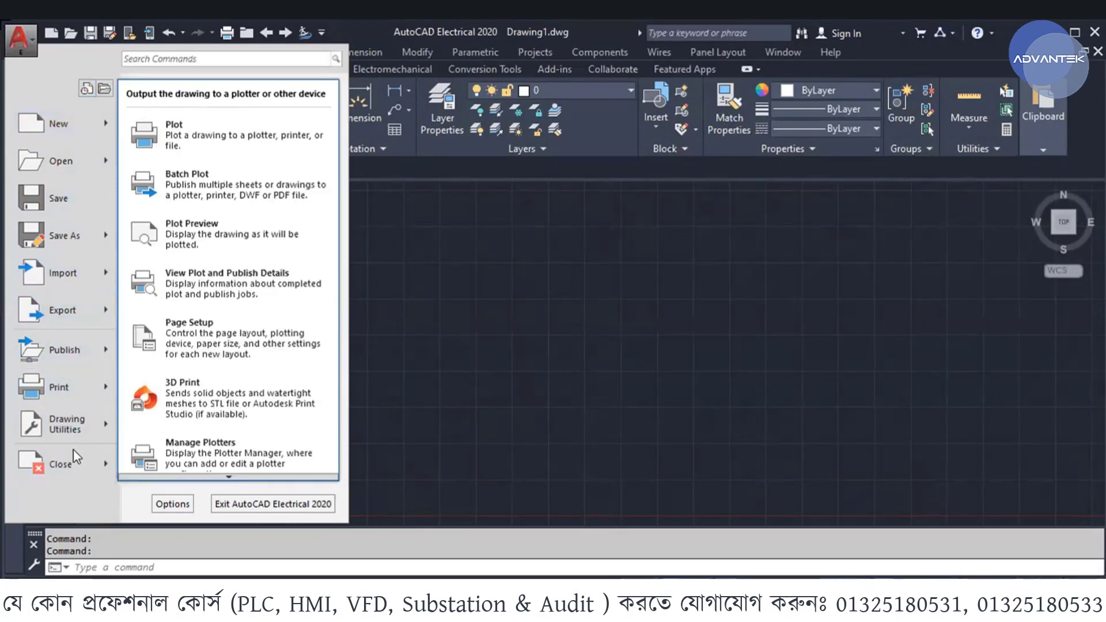
pyautogui.moveTo(59, 388)
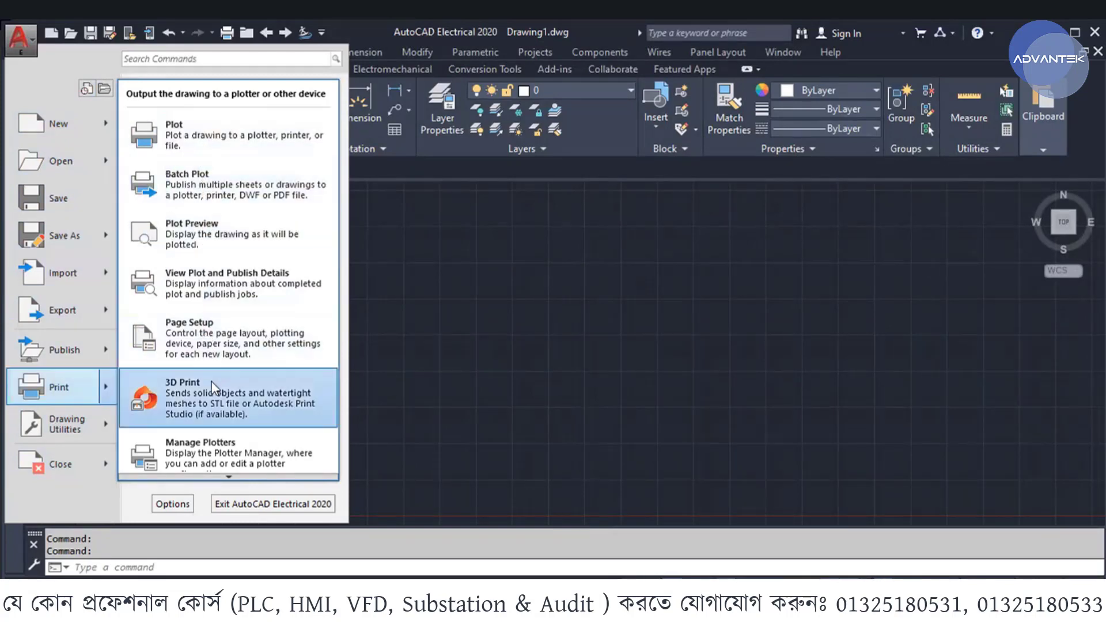
pyautogui.click(44, 36)
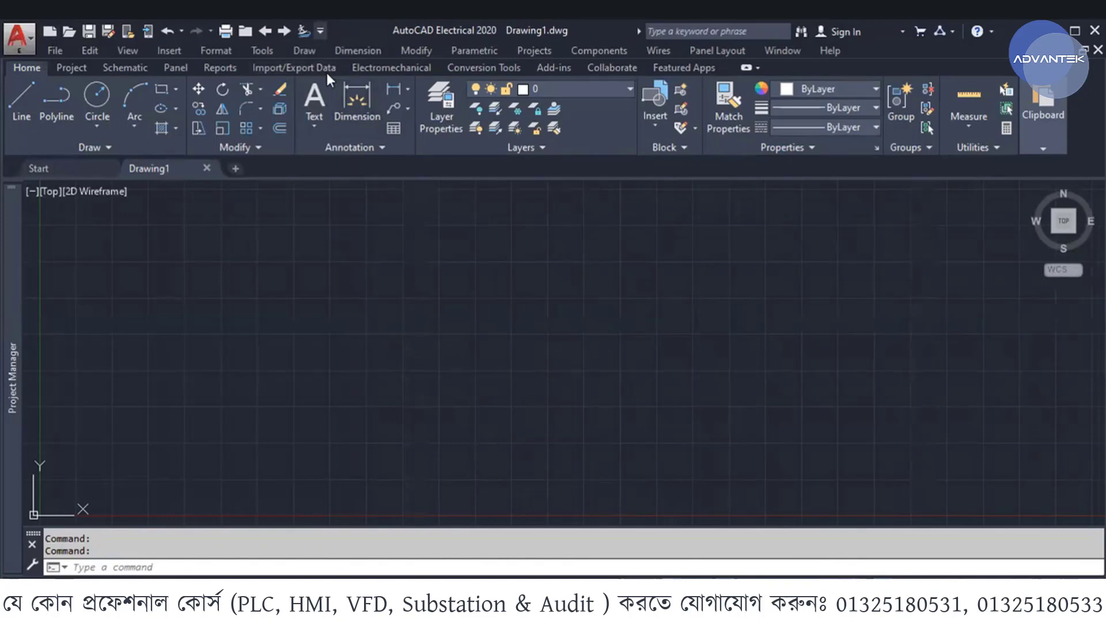
pyautogui.click(321, 30)
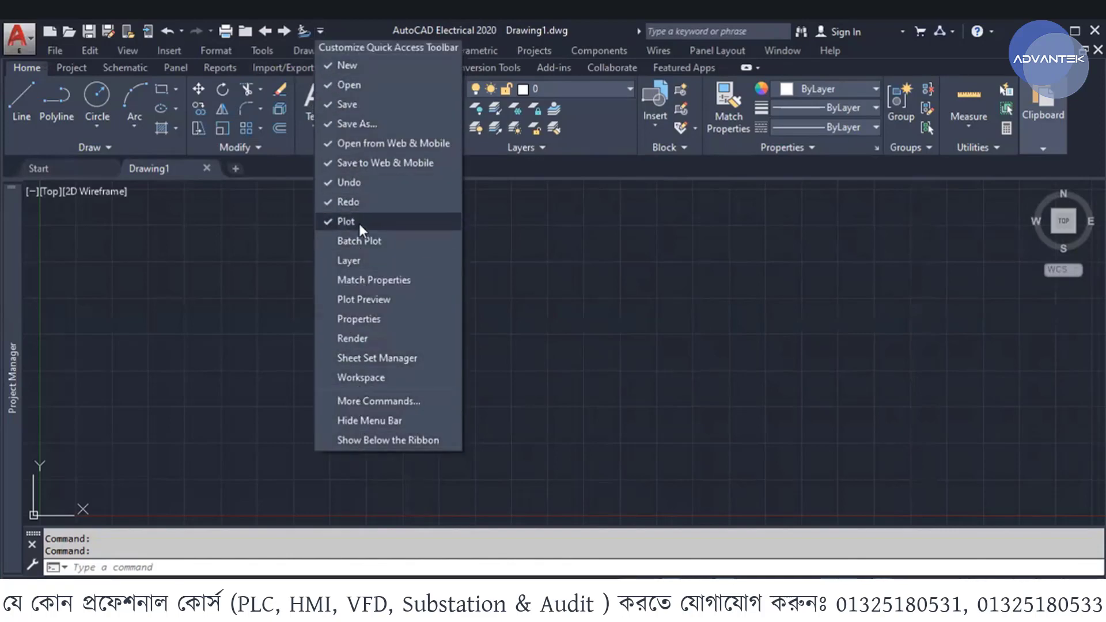
pyautogui.click(92, 45)
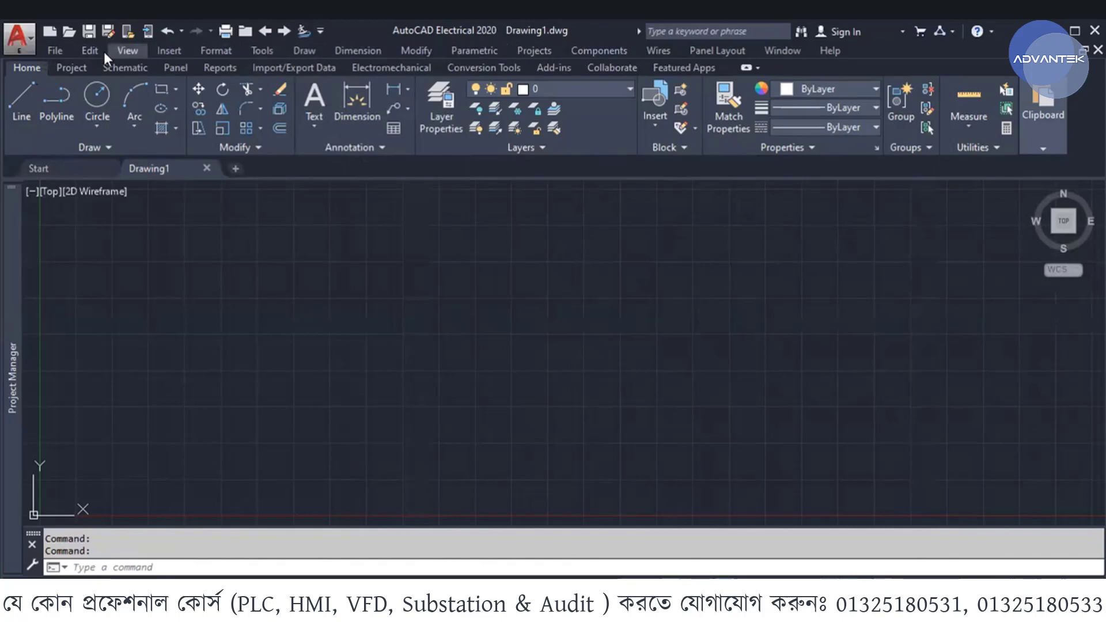
pyautogui.click(321, 31)
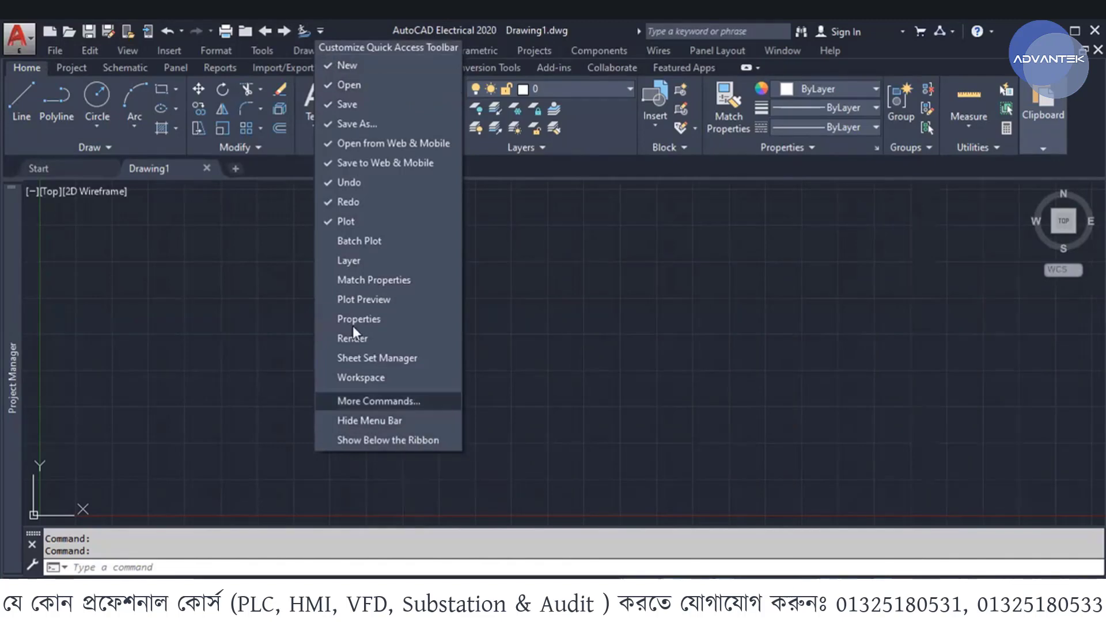
pyautogui.click(380, 418)
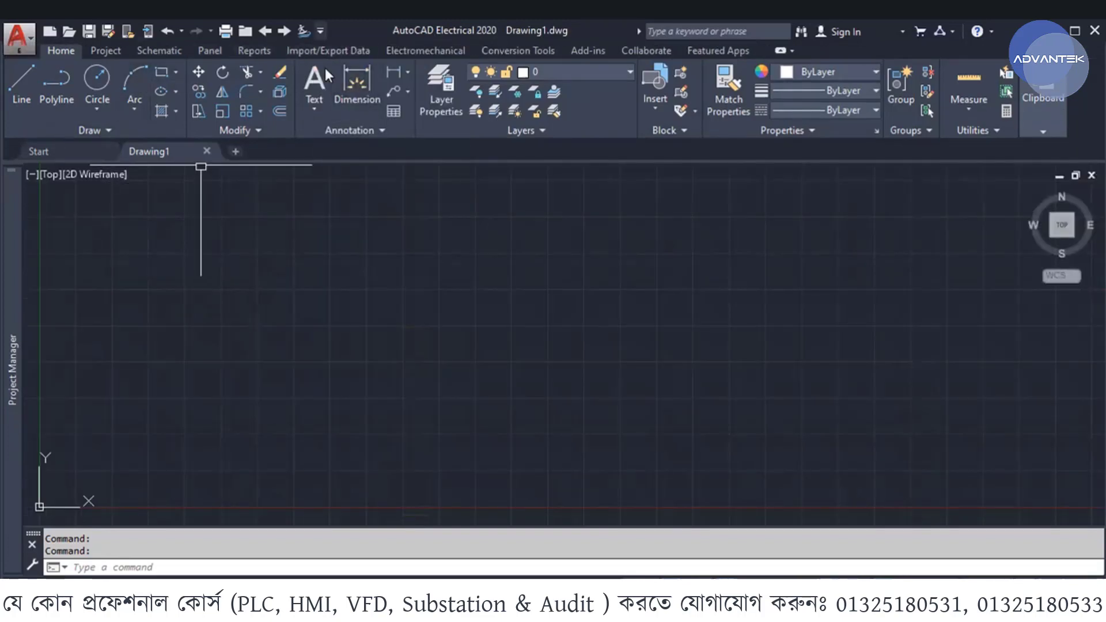
pyautogui.click(320, 31)
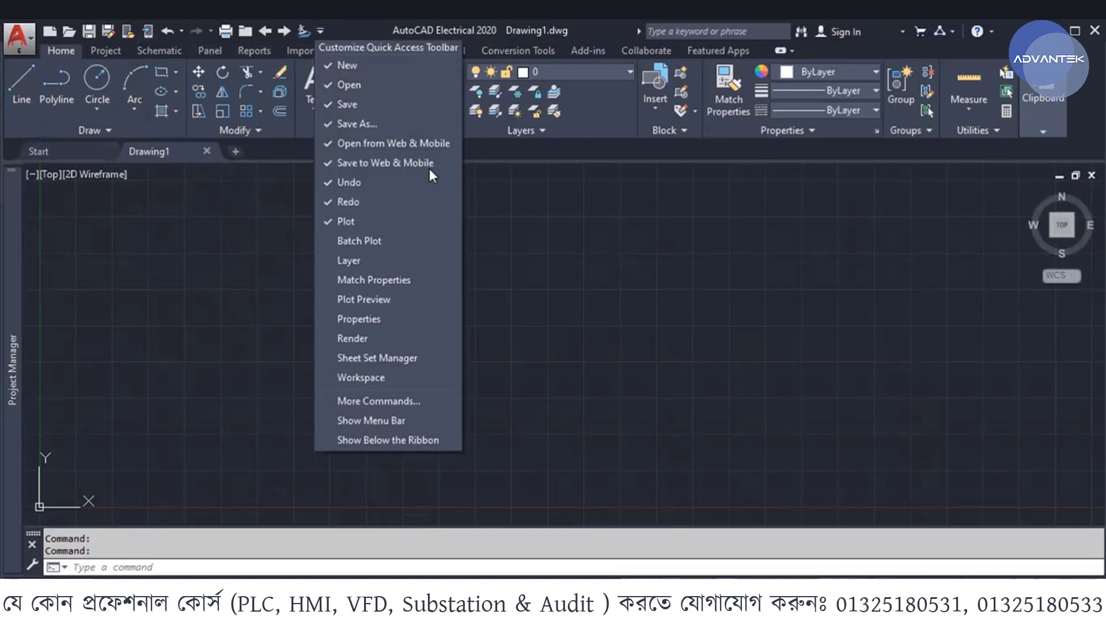
pyautogui.click(417, 426)
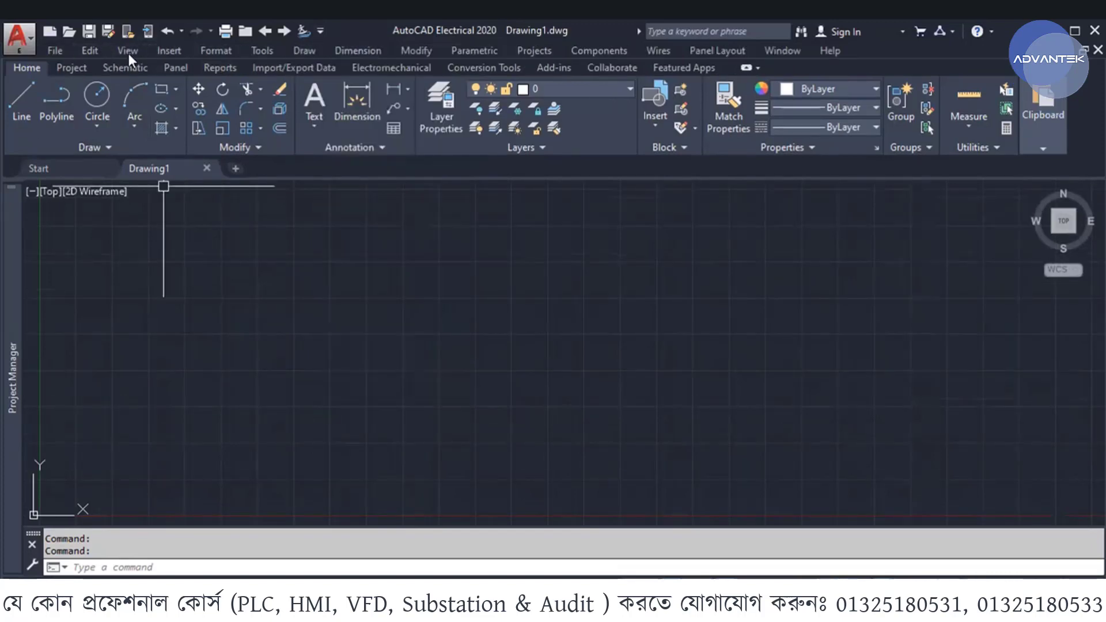
pyautogui.click(320, 30)
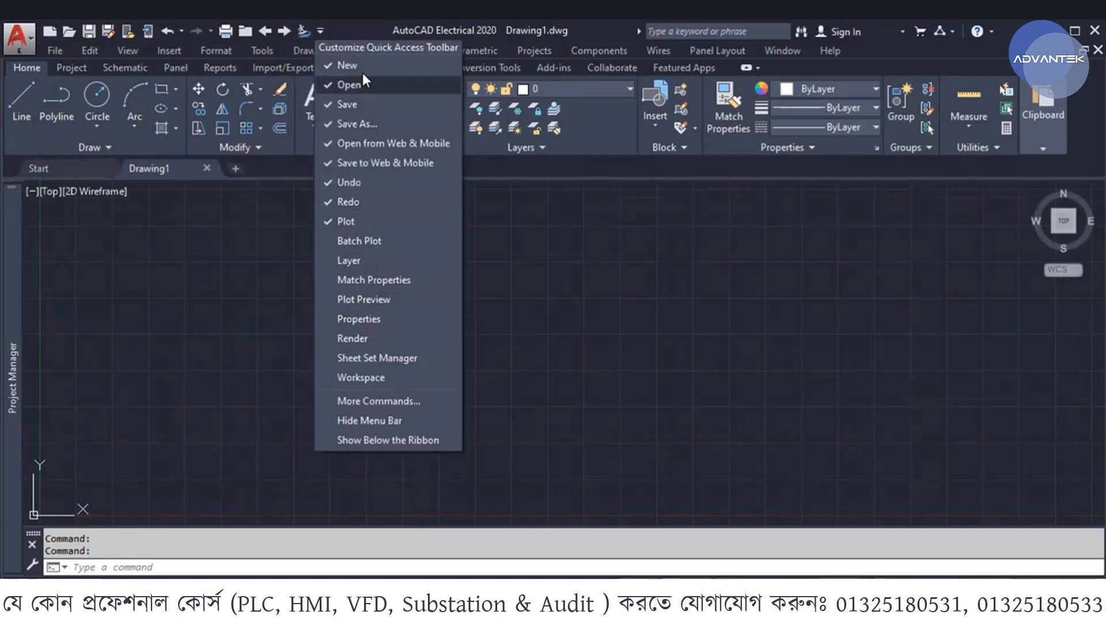
pyautogui.click(367, 124)
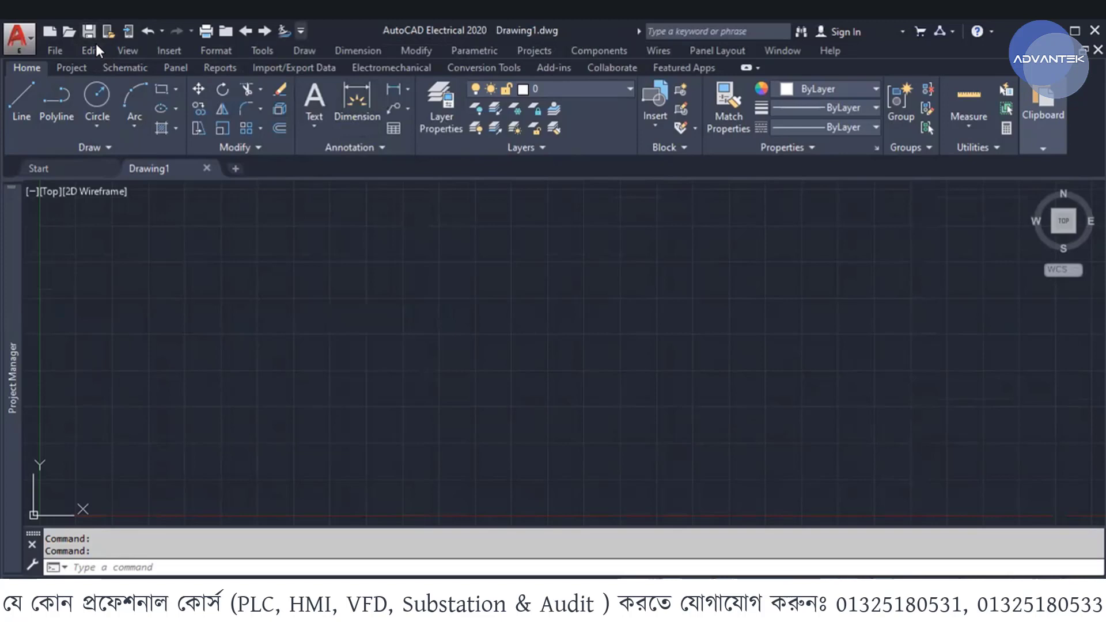
pyautogui.click(301, 31)
pyautogui.click(354, 117)
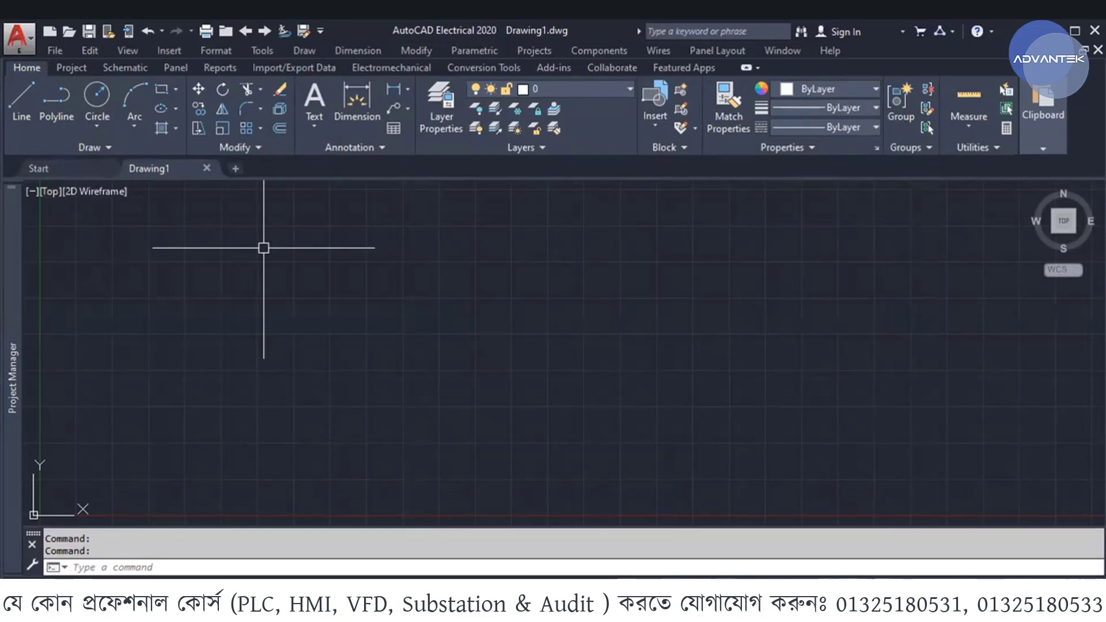
pyautogui.click(234, 168)
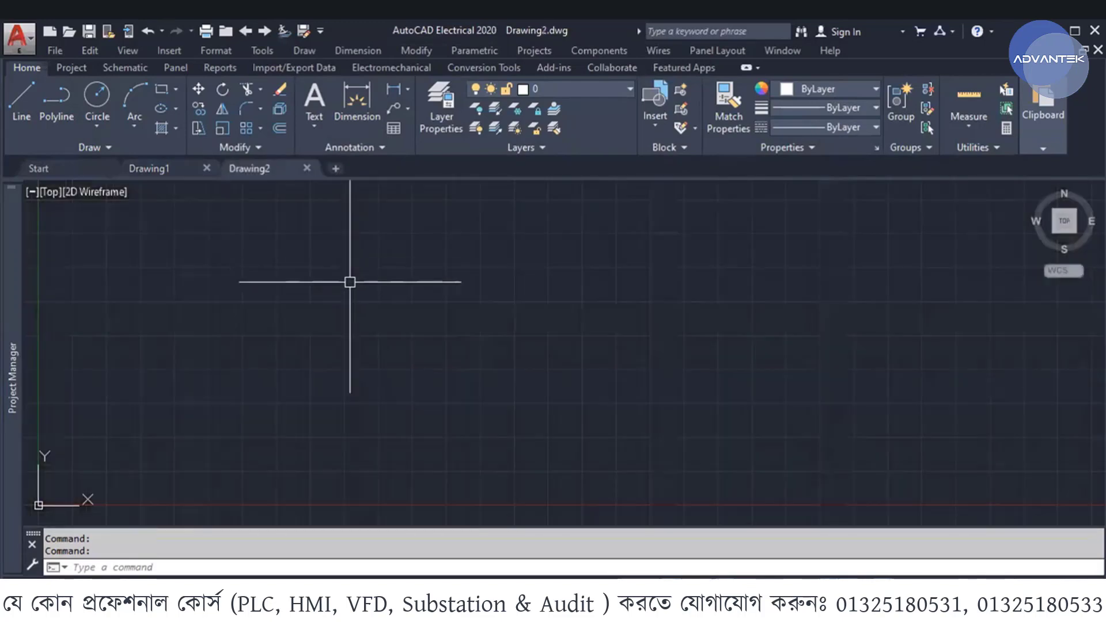
pyautogui.click(336, 168)
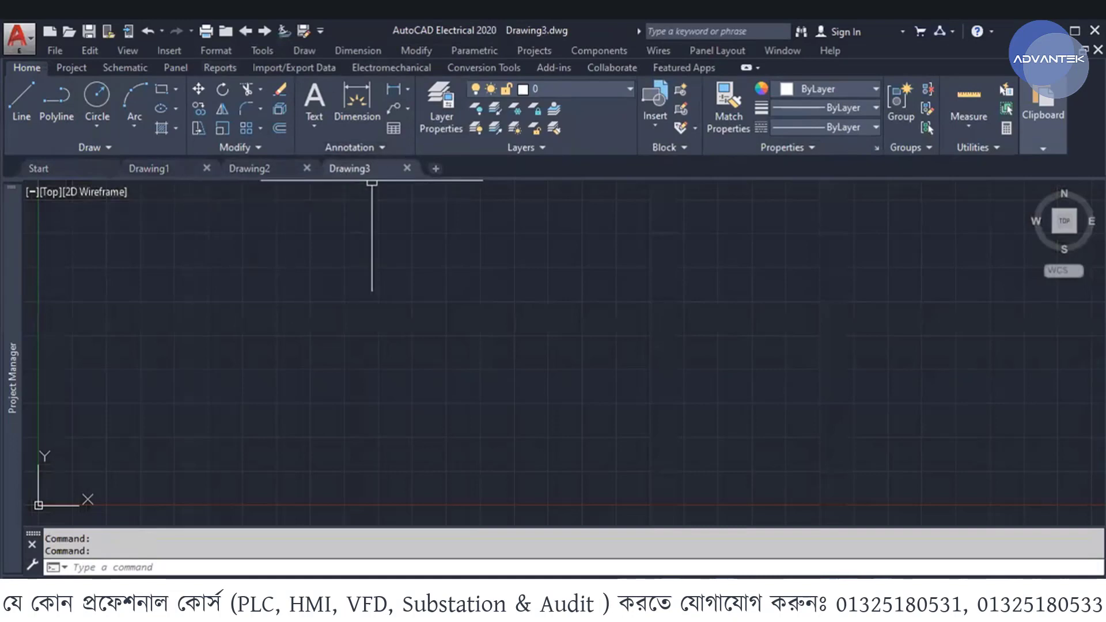
pyautogui.click(407, 167)
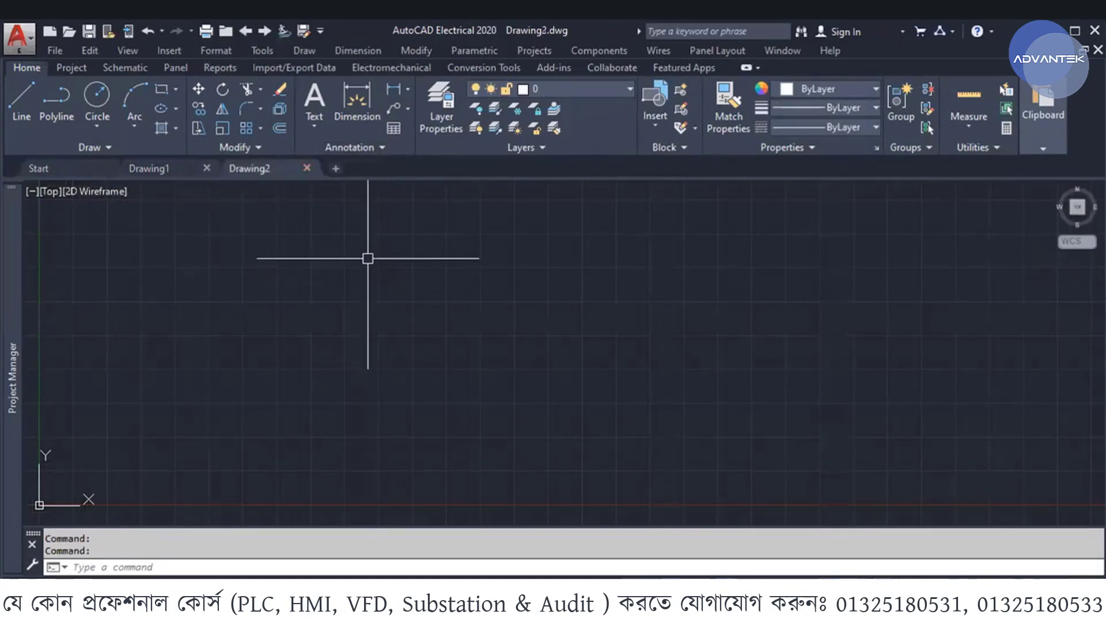
pyautogui.click(306, 170)
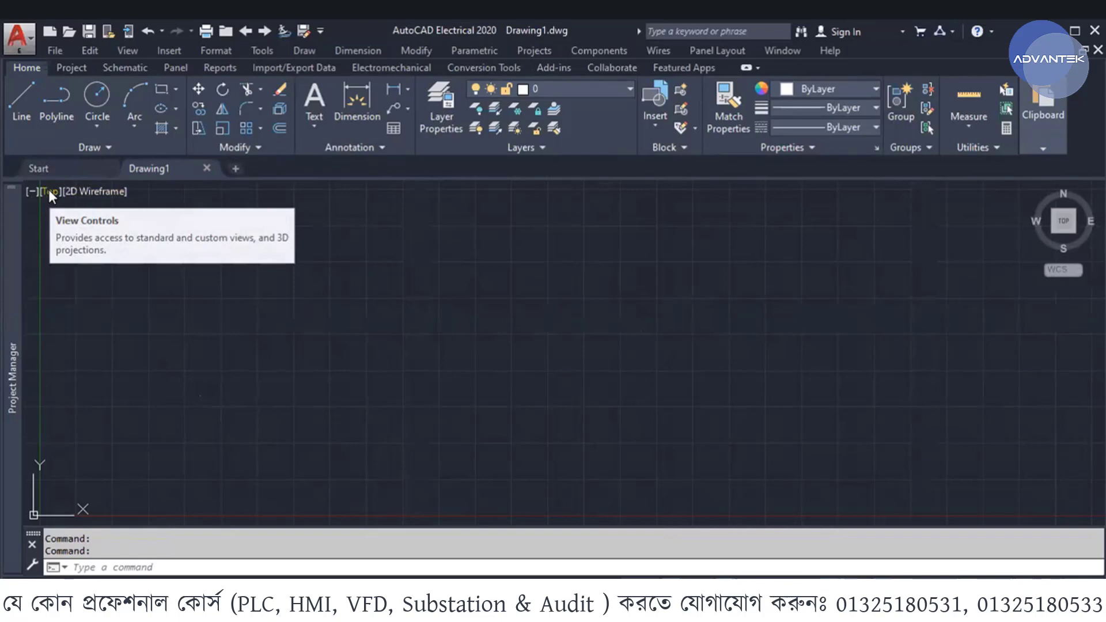
# Step: Zoom the drawing viewport with the mouse wheel to enlarge the grid and origin
pyautogui.click(15, 213)
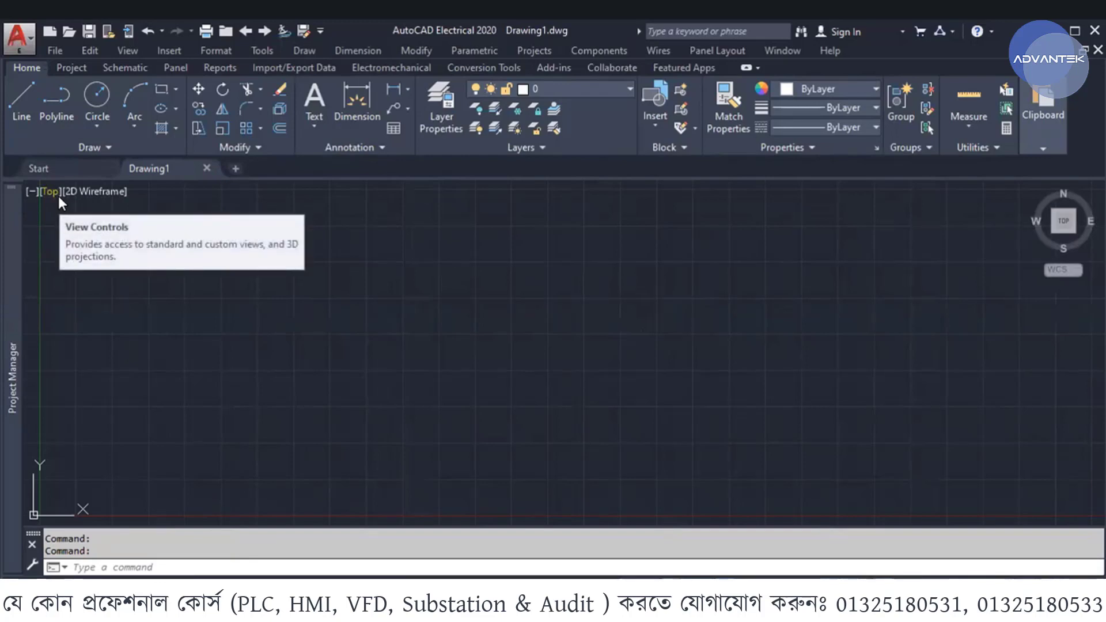
pyautogui.scroll(-2, 551, 340)
pyautogui.scroll(2, 247, 425)
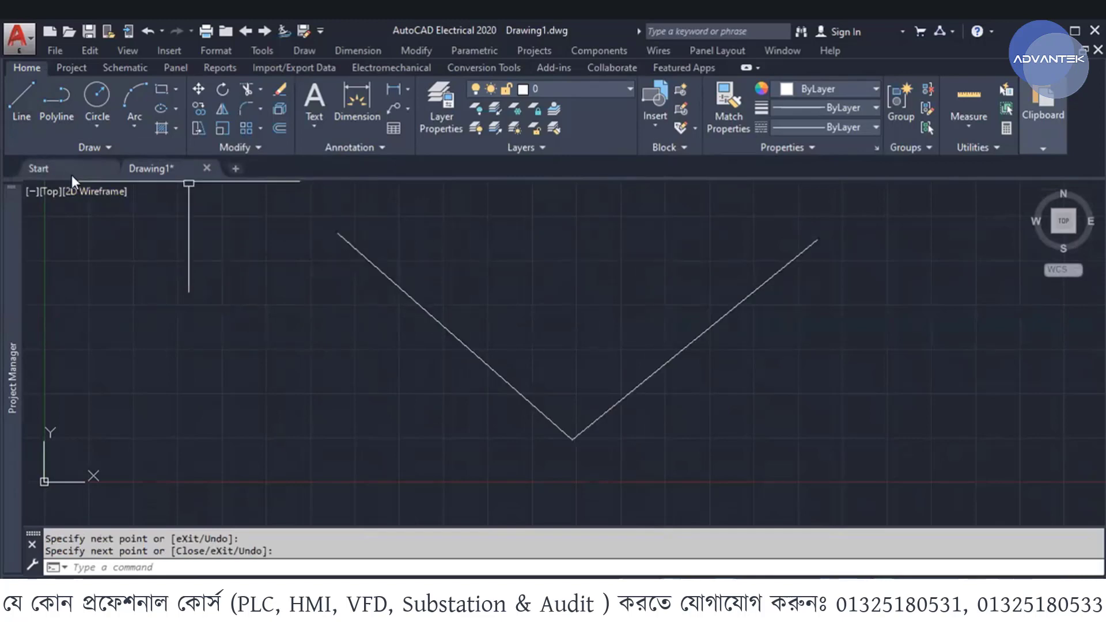
pyautogui.click(52, 194)
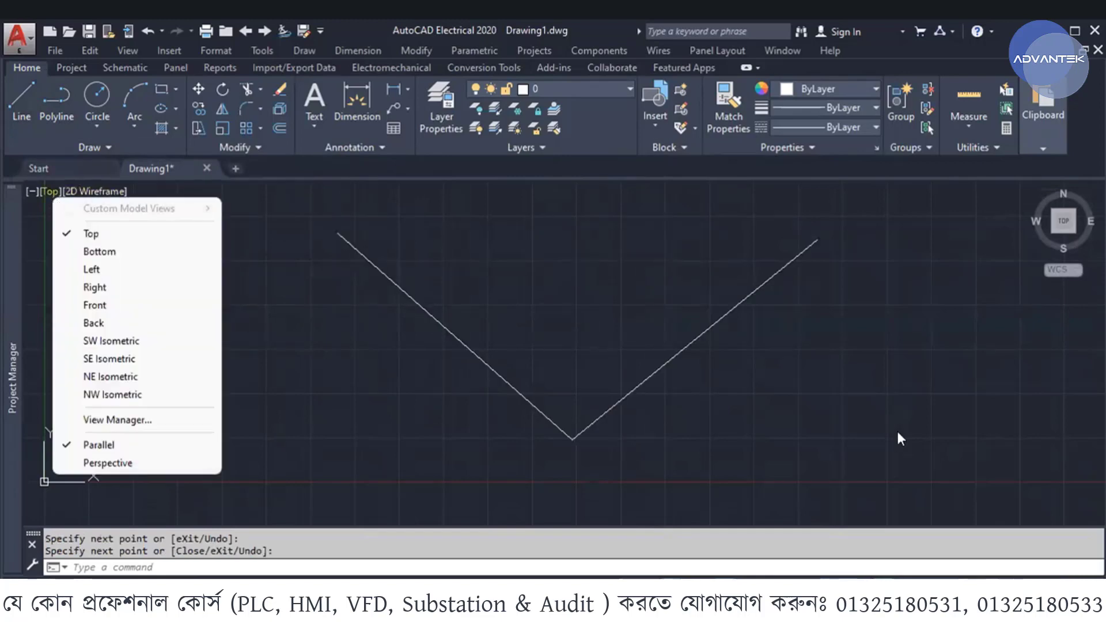
pyautogui.click(142, 269)
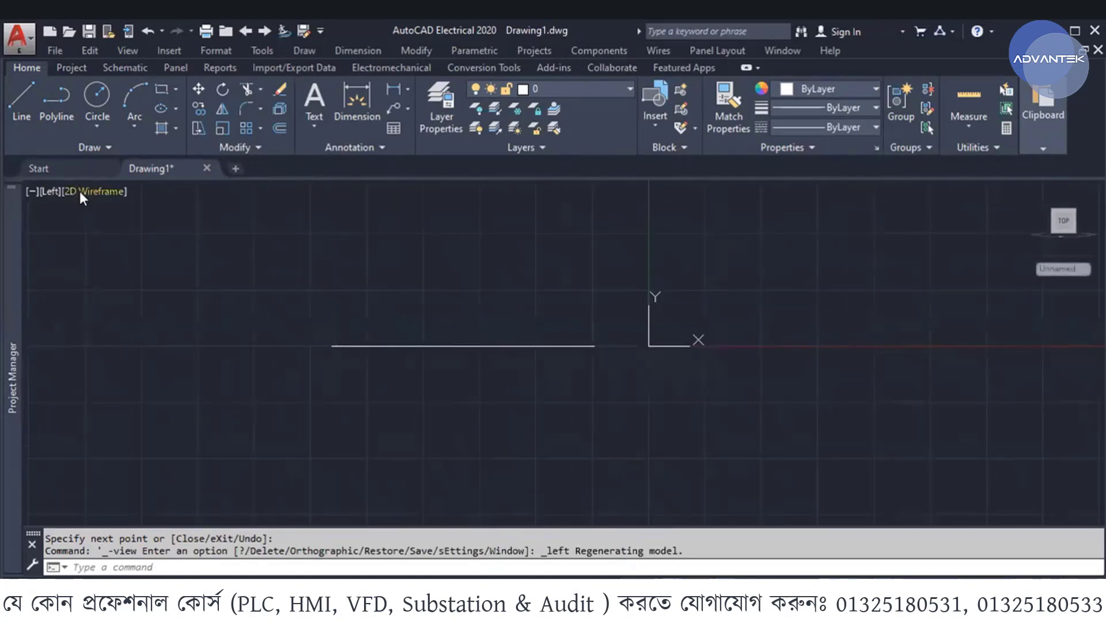
pyautogui.click(46, 196)
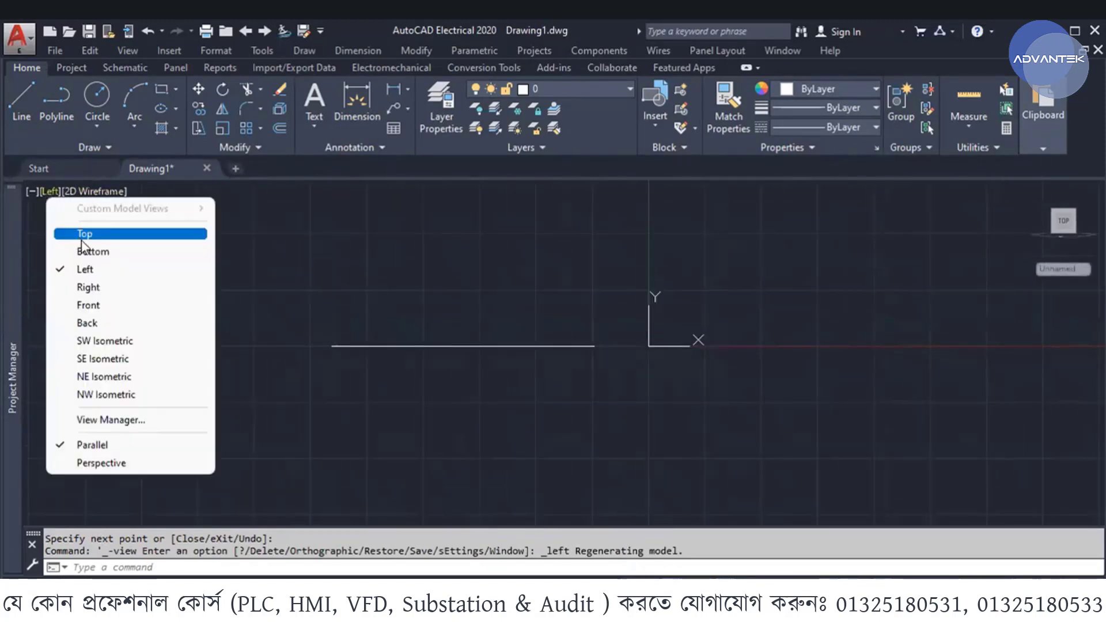
pyautogui.click(93, 250)
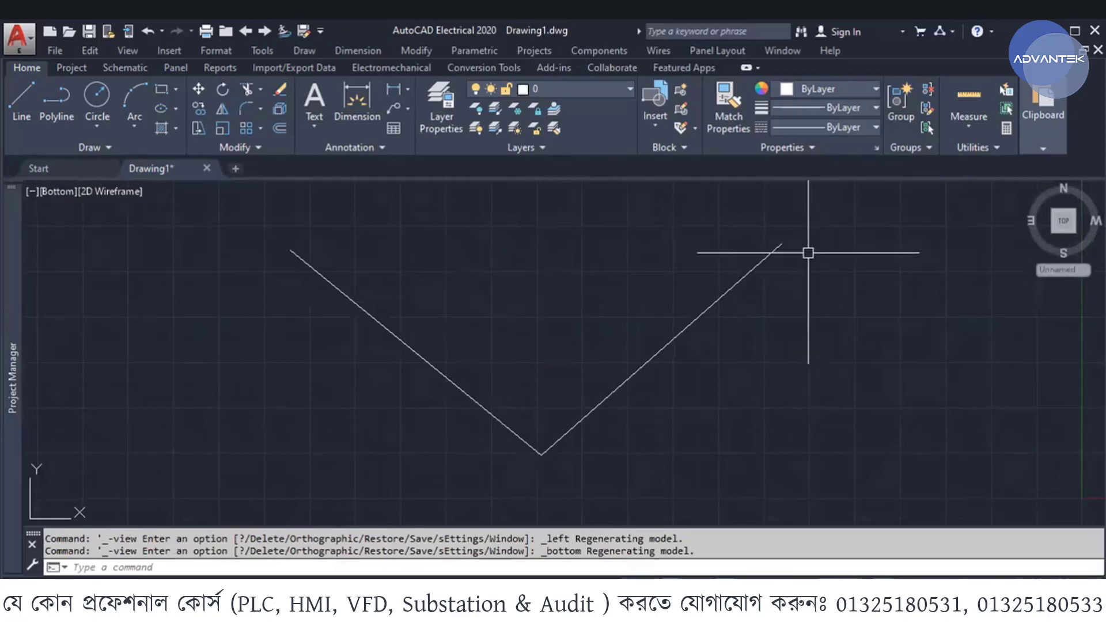
pyautogui.click(58, 192)
pyautogui.click(86, 219)
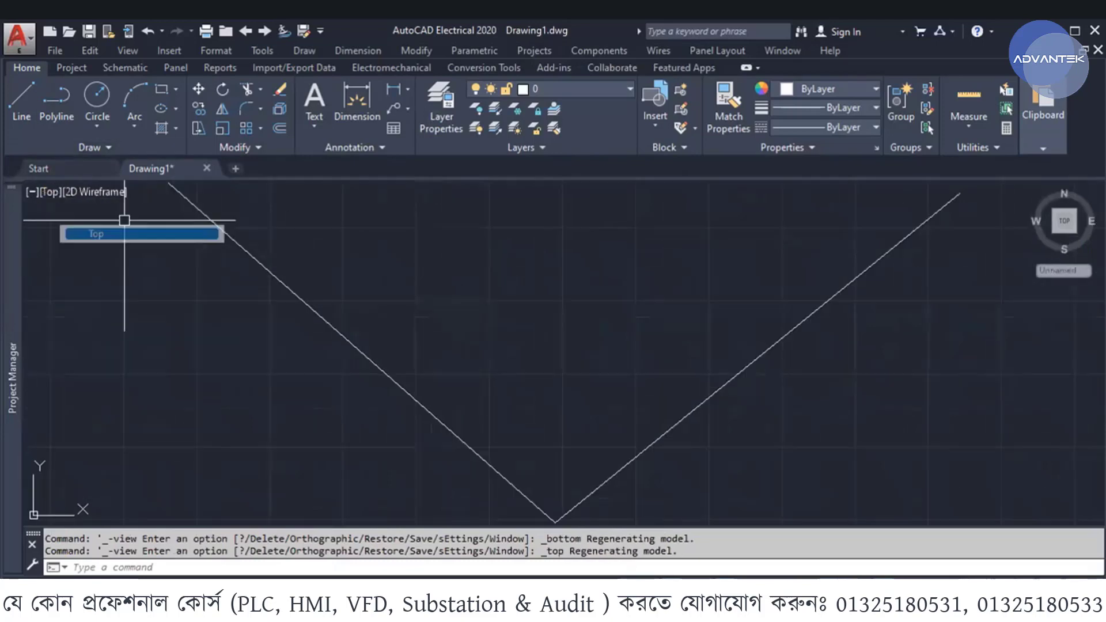
pyautogui.click(104, 193)
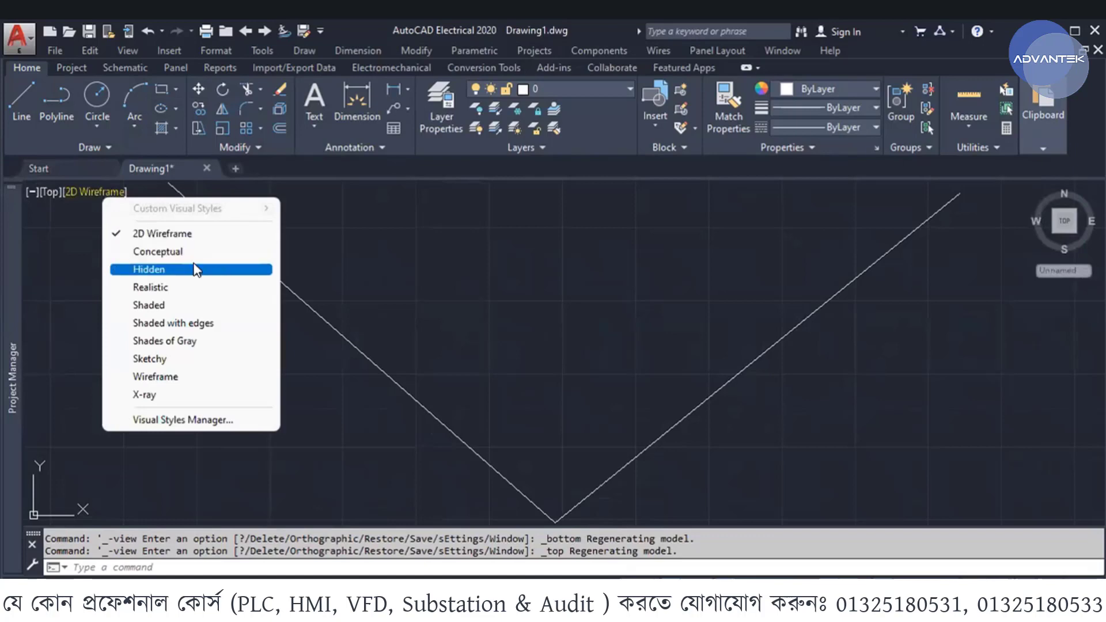
pyautogui.click(180, 378)
pyautogui.scroll(-4, 299, 357)
pyautogui.moveTo(376, 349); pyautogui.dragTo(507, 413, button='middle')
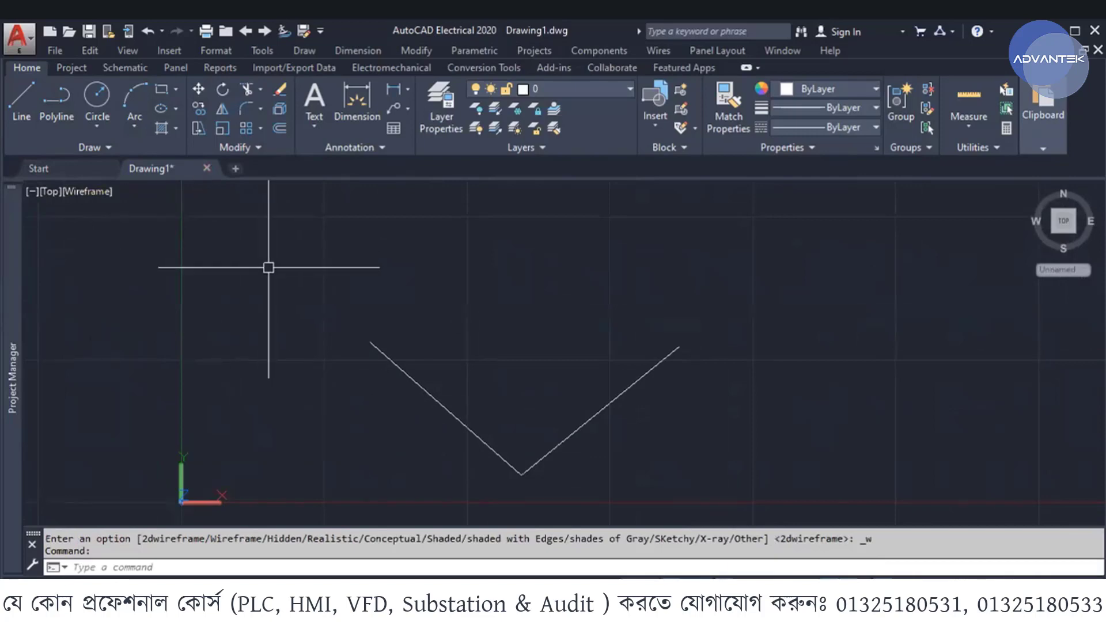
pyautogui.moveTo(321, 311); pyautogui.dragTo(312, 275, button='middle')
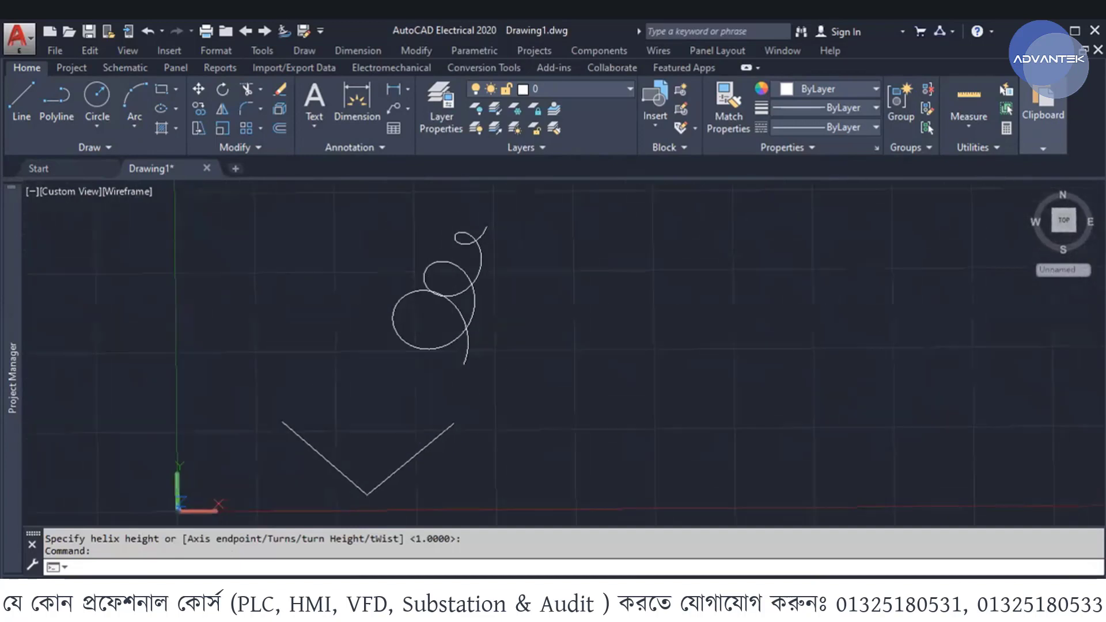
pyautogui.moveTo(334, 415)
pyautogui.keyDown('shift'); pyautogui.mouseDown(button='middle')
pyautogui.moveTo(289, 353)
pyautogui.moveTo(311, 321)
pyautogui.moveTo(378, 369)
pyautogui.mouseUp(button='middle'); pyautogui.keyUp('shift')
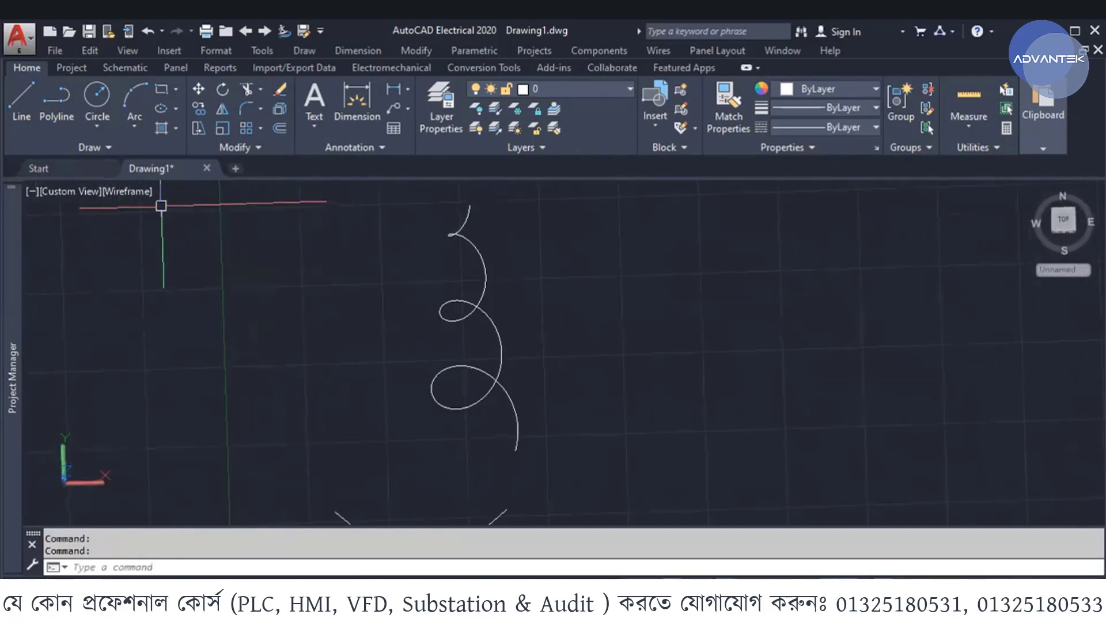
pyautogui.click(136, 192)
pyautogui.click(196, 233)
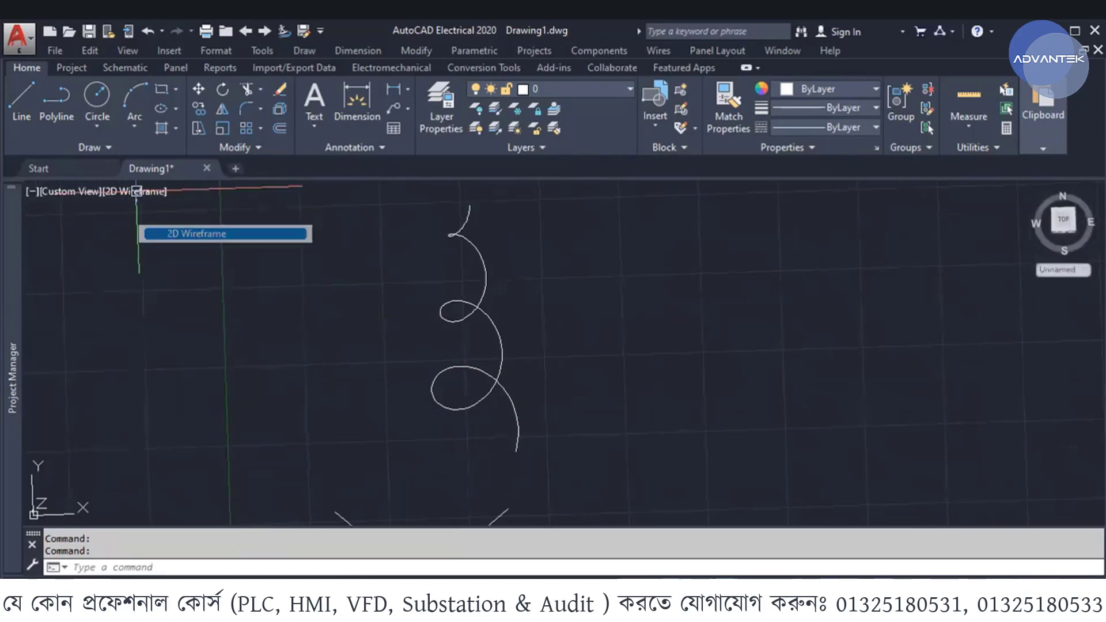
pyautogui.click(74, 199)
pyautogui.click(115, 234)
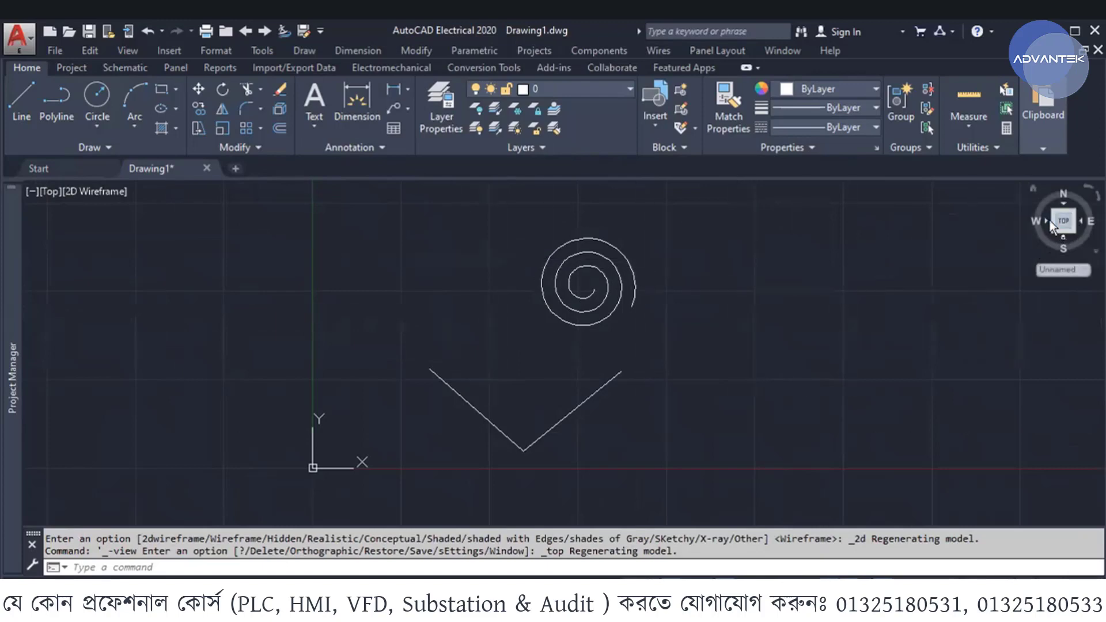
pyautogui.moveTo(1063, 220)
pyautogui.moveTo(1068, 223); pyautogui.dragTo(982, 196)
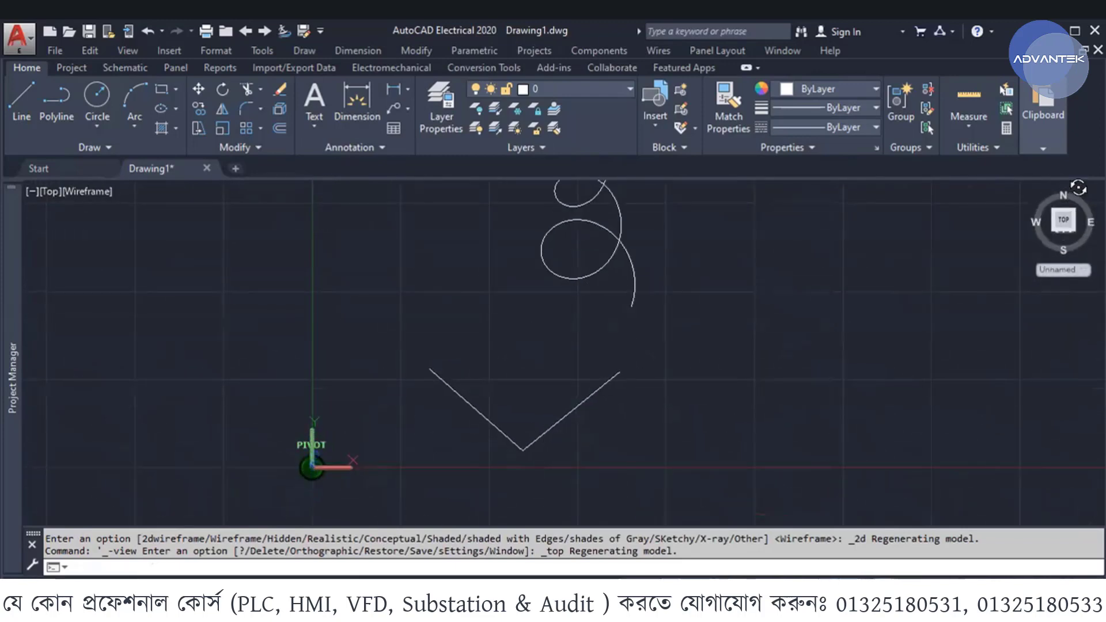
pyautogui.moveTo(982, 196)
pyautogui.mouseDown()
pyautogui.moveTo(1070, 216)
pyautogui.moveTo(1031, 211)
pyautogui.mouseUp()
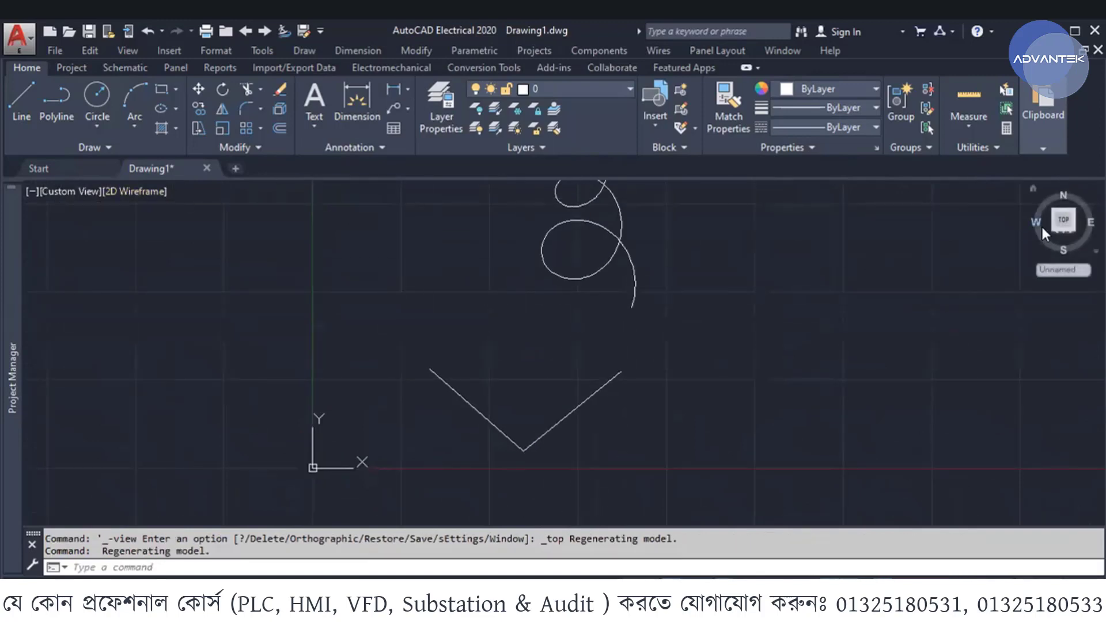
pyautogui.click(74, 192)
pyautogui.click(109, 230)
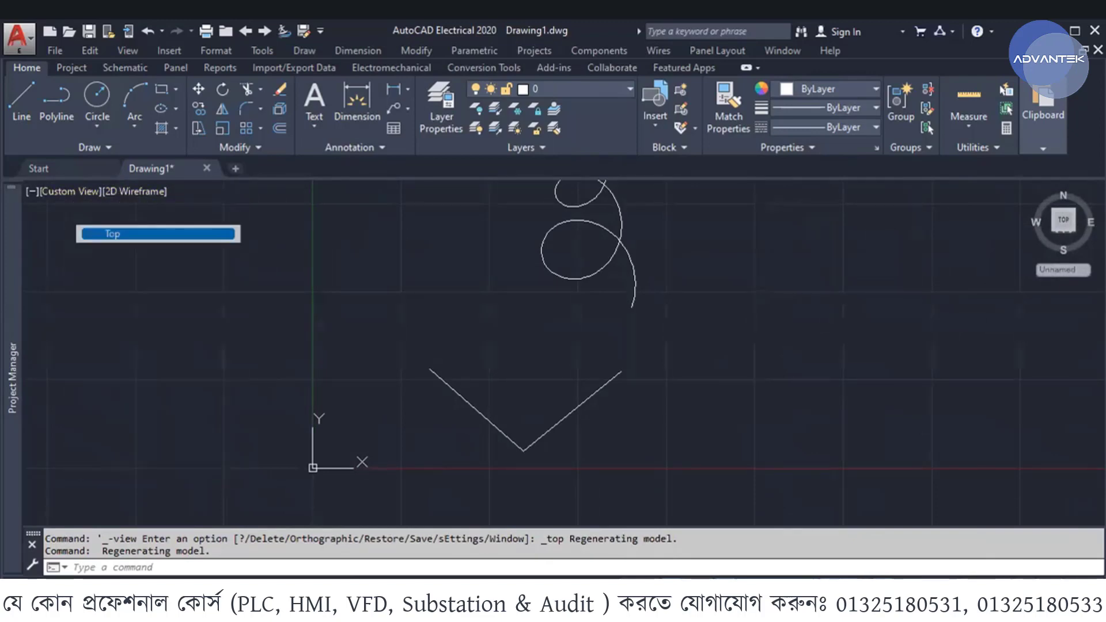
pyautogui.moveTo(515, 388); pyautogui.dragTo(495, 314, button='middle')
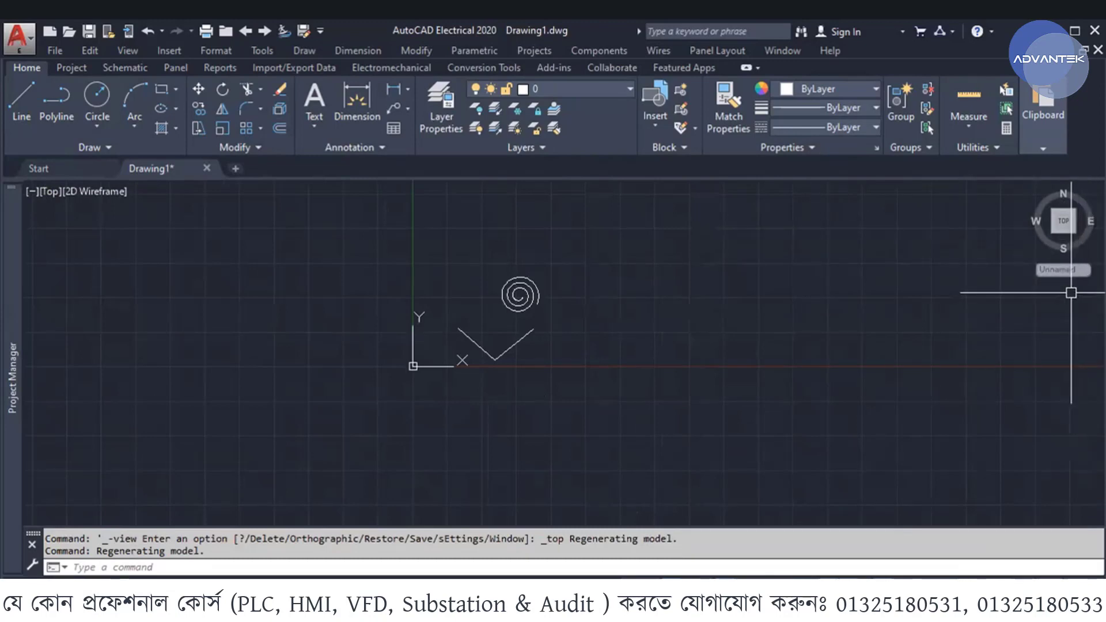
# Step: Turn on the Navigation Bar from the [-] viewport controls menu, setting NAVBARDISPLAY to 1
pyautogui.click(35, 193)
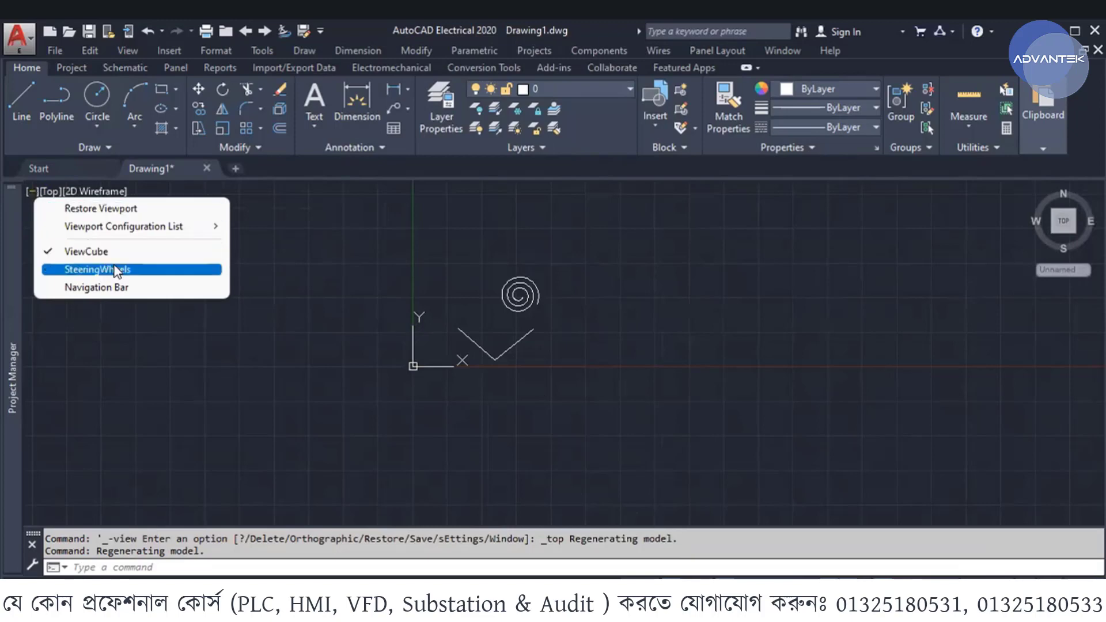
pyautogui.click(129, 287)
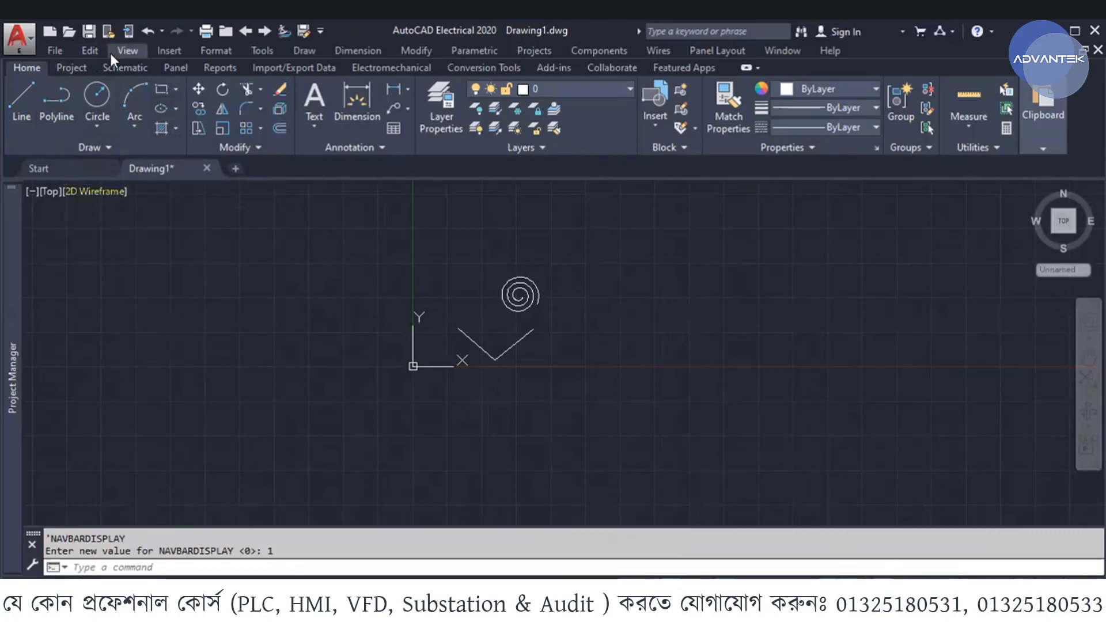
pyautogui.scroll(-2, 277, 464)
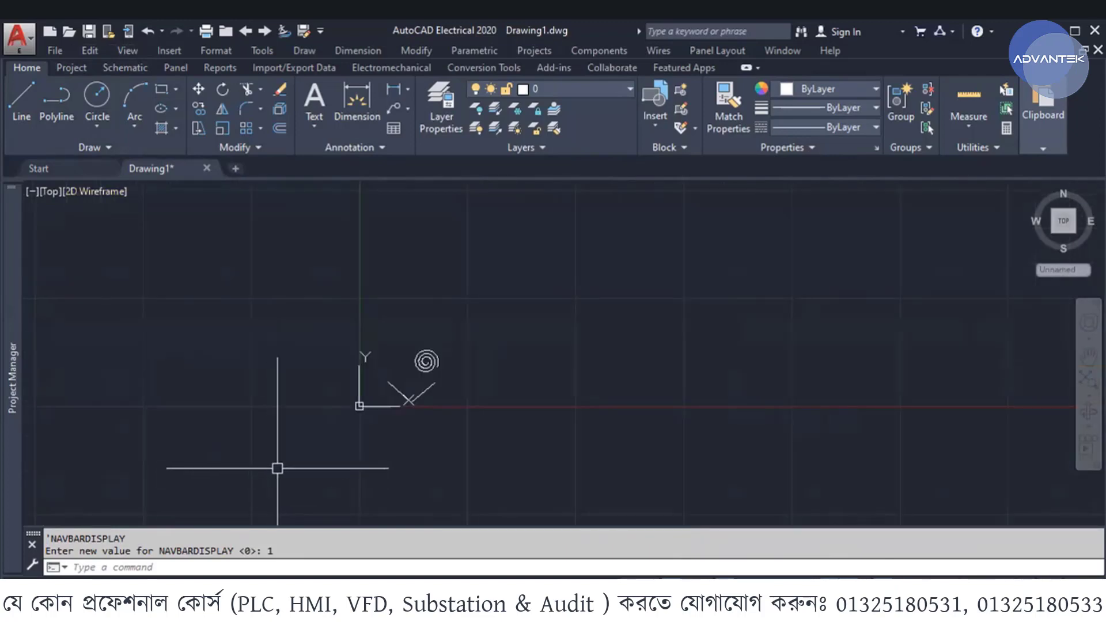
pyautogui.scroll(2, 300, 455)
pyautogui.scroll(-2, 456, 380)
pyautogui.scroll(2, 462, 365)
pyautogui.scroll(2, 461, 365)
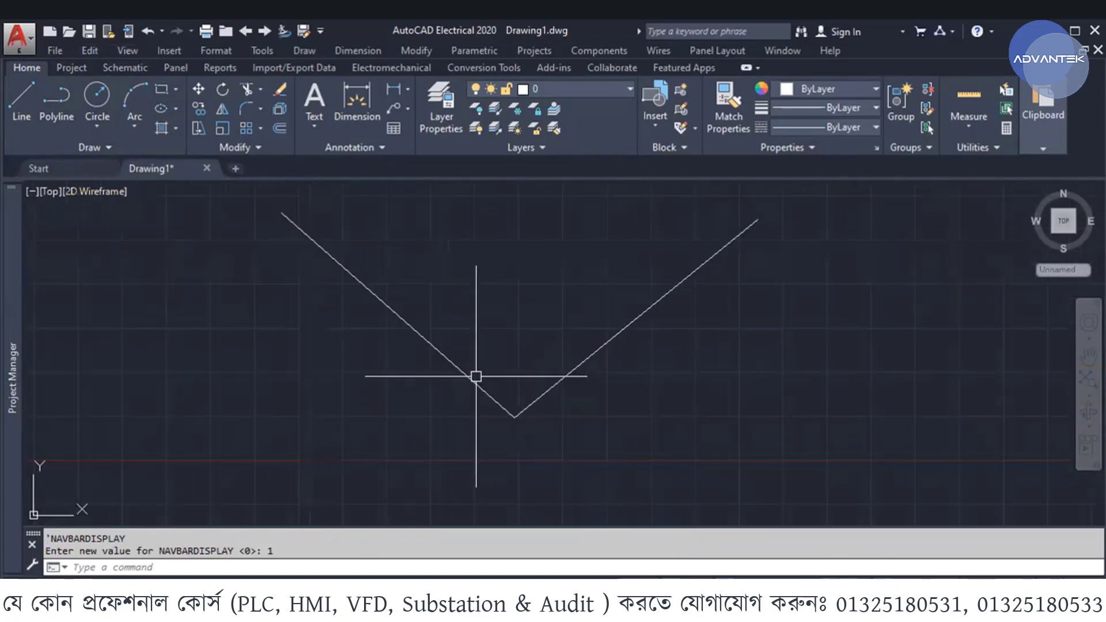
pyautogui.scroll(2, 475, 375)
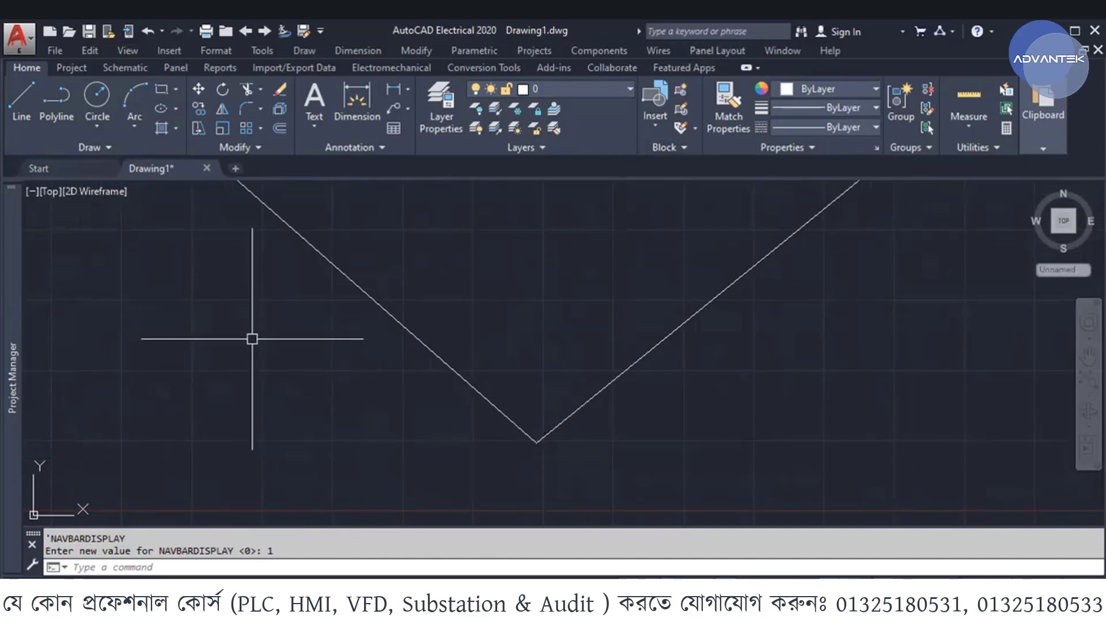
pyautogui.write('R')
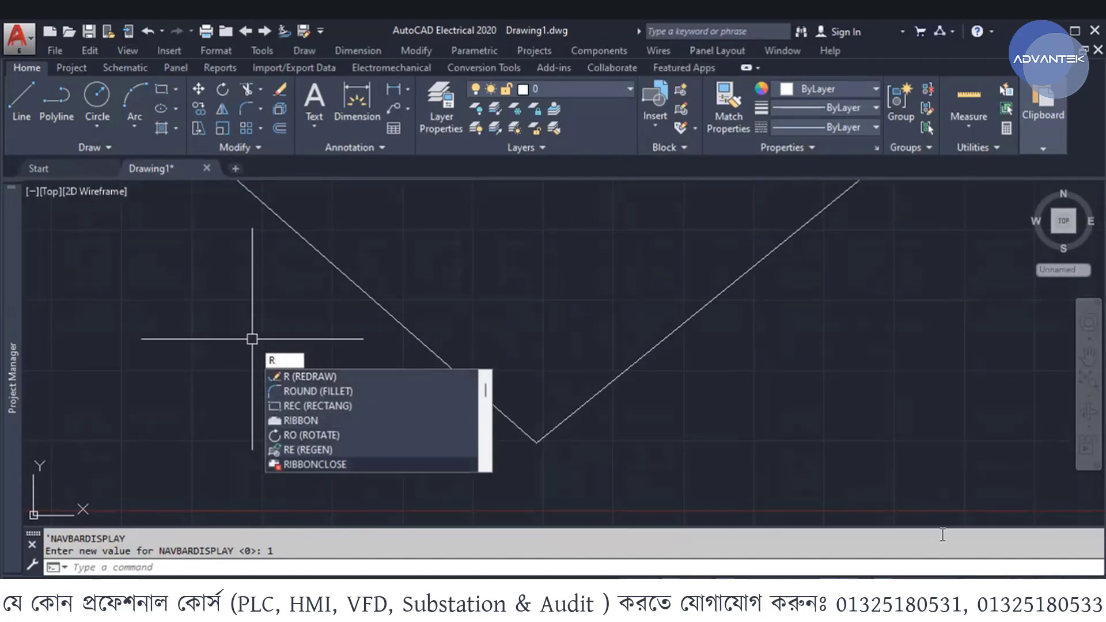
pyautogui.press('Escape')
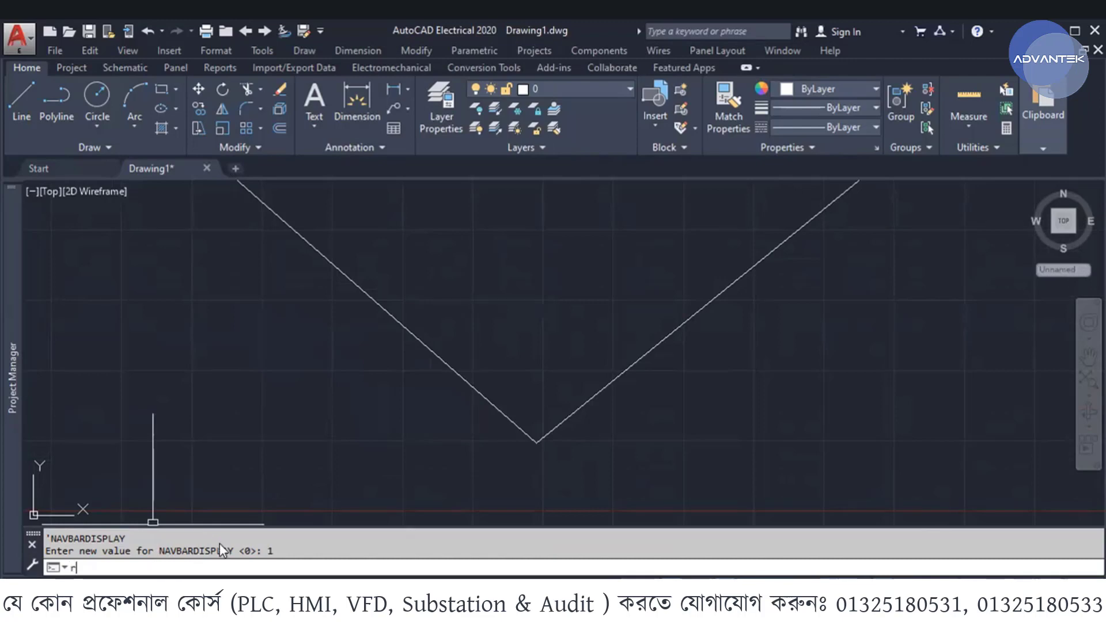
pyautogui.write('ibb')
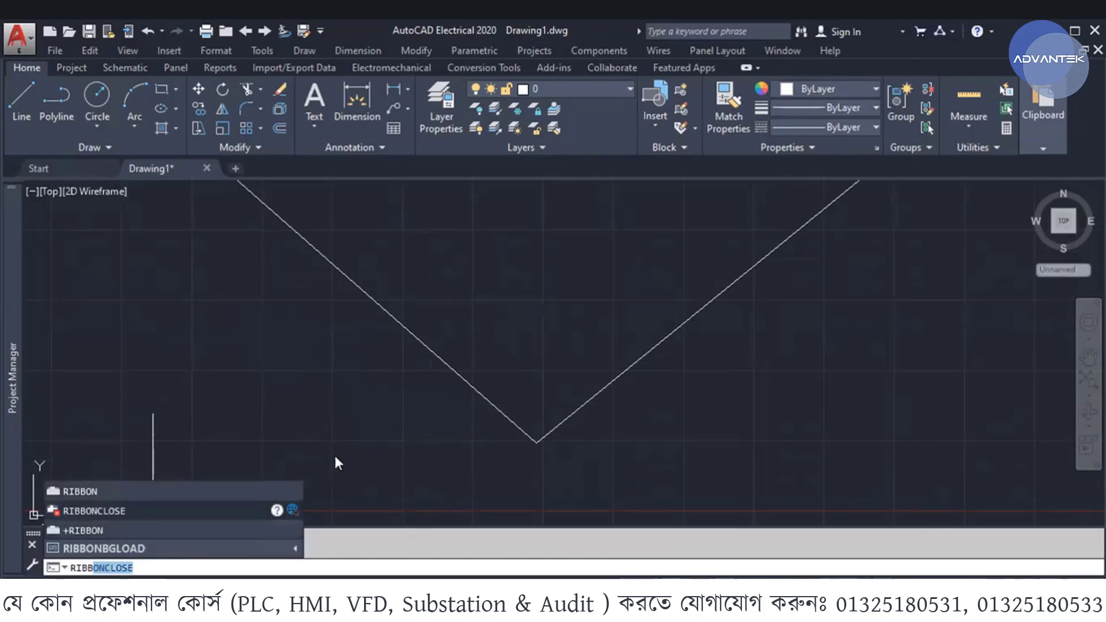
pyautogui.press('Return')
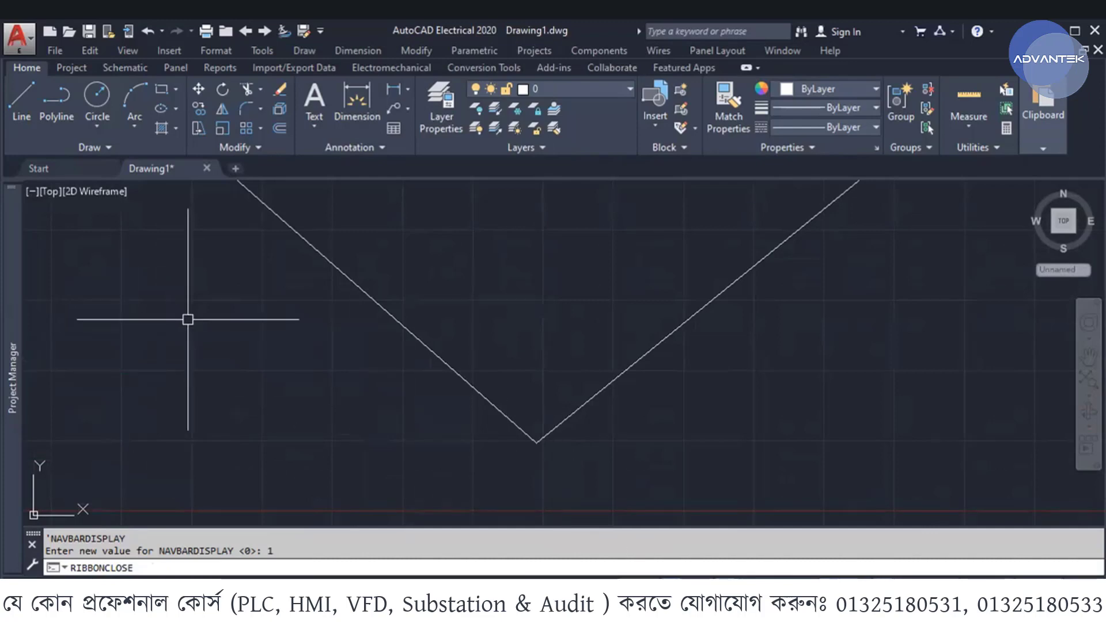
pyautogui.press('BackSpace')
pyautogui.press('BackSpace')
pyautogui.press('BackSpace')
pyautogui.write('bb')
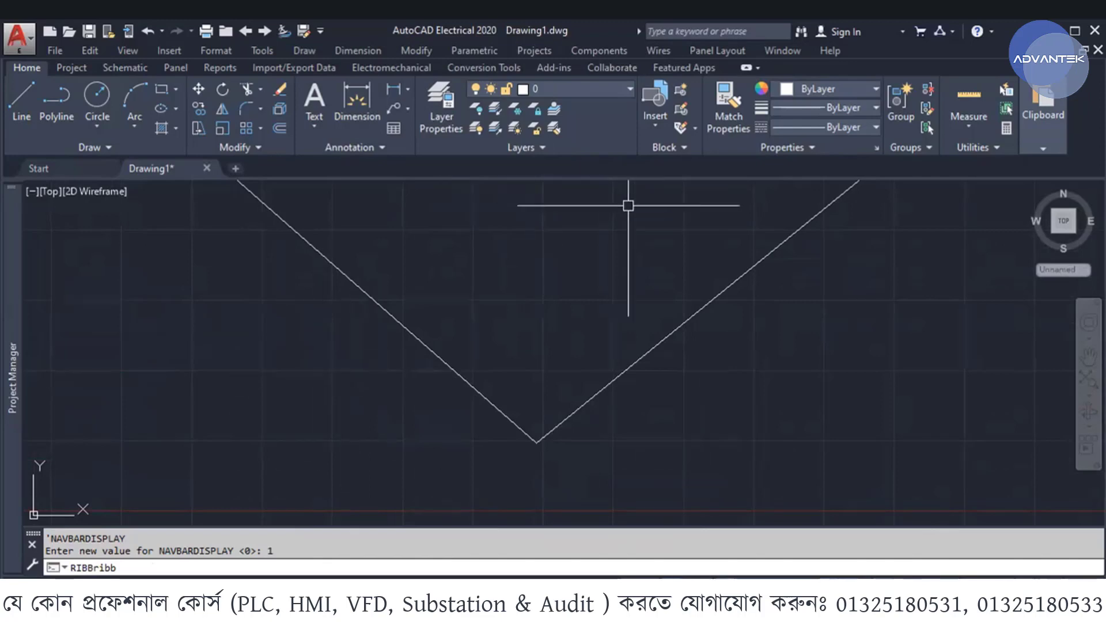
pyautogui.scroll(-1, 652, 299)
pyautogui.moveTo(652, 299)
pyautogui.mouseDown(button='middle')
pyautogui.moveTo(670, 317)
pyautogui.moveTo(627, 261)
pyautogui.mouseUp(button='middle')
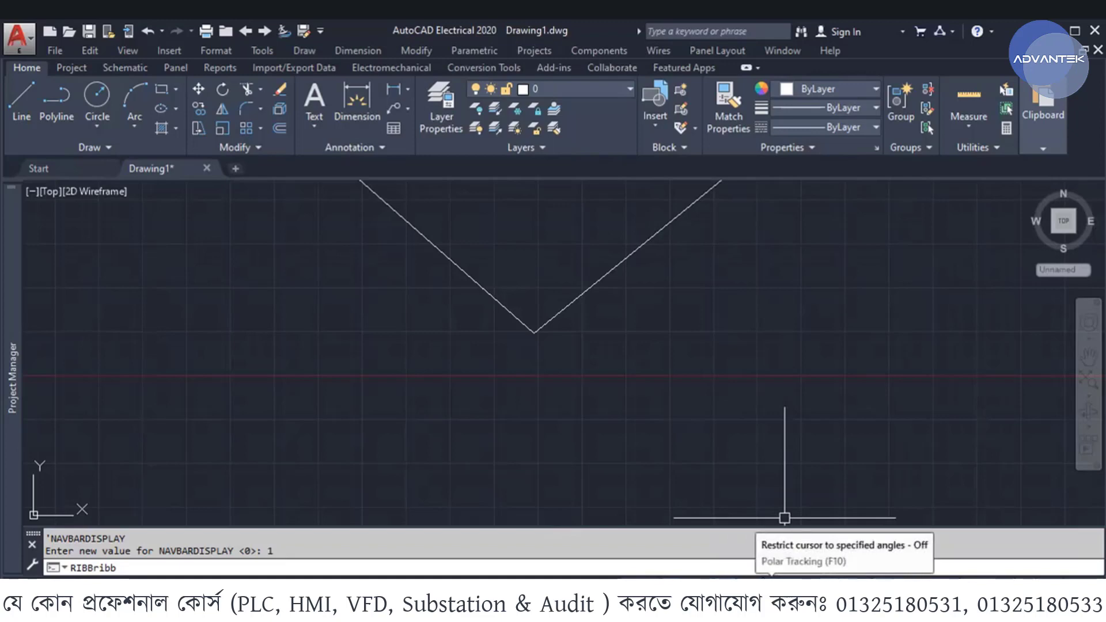
pyautogui.scroll(-4, 861, 429)
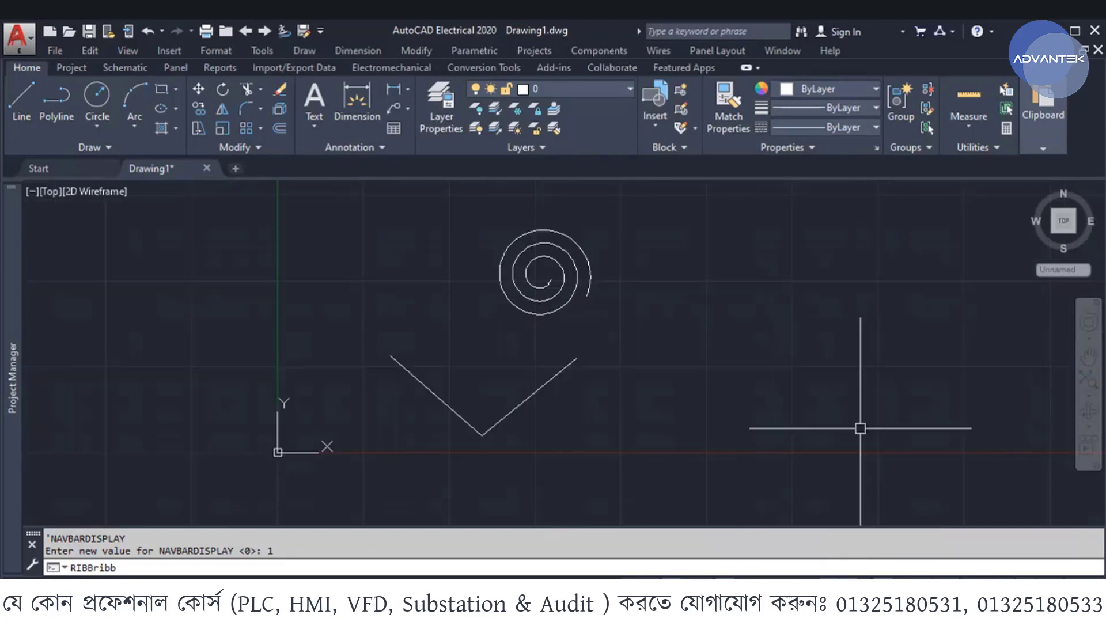